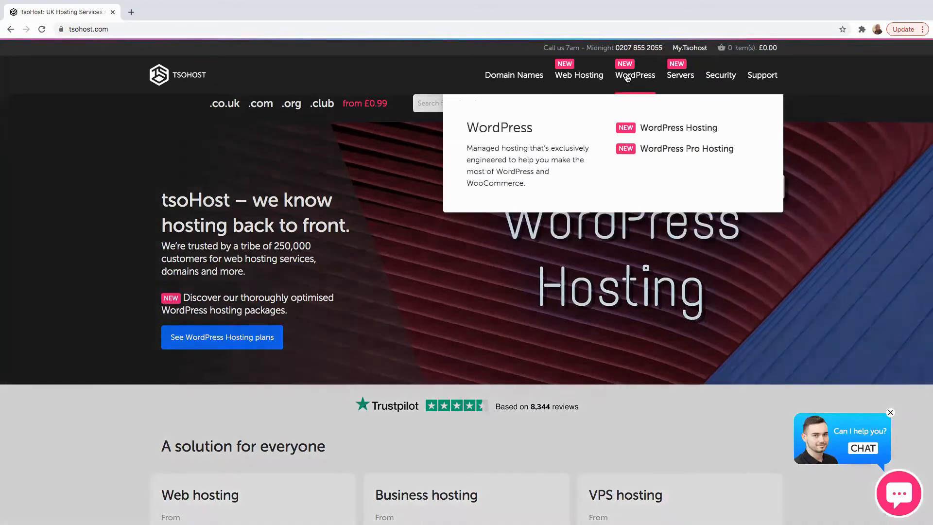
Step: Open the WordPress Hosting page and scroll down to the Basic, Deluxe and Ultimate pricing cards
{"action": "mouse_move", "coordinate": [566, 82]}
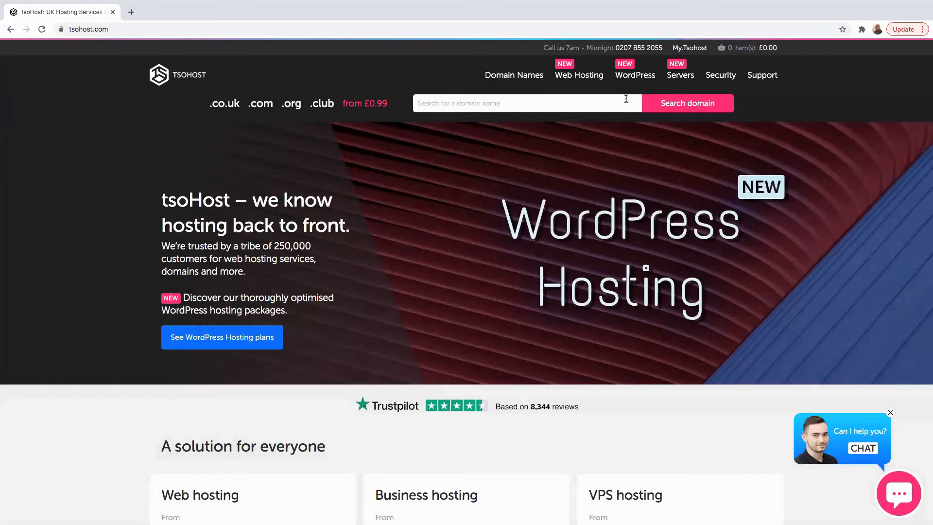
{"action": "mouse_move", "coordinate": [634, 73]}
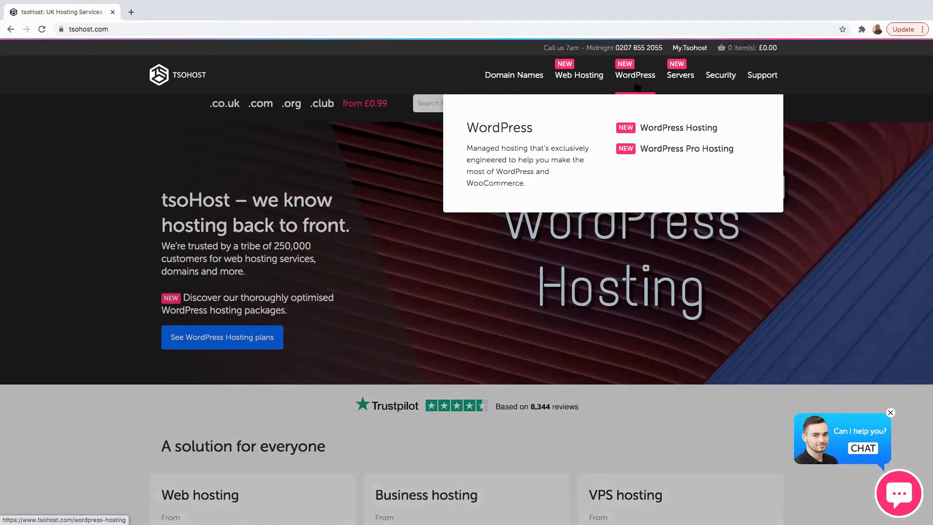
{"action": "mouse_move", "coordinate": [601, 88]}
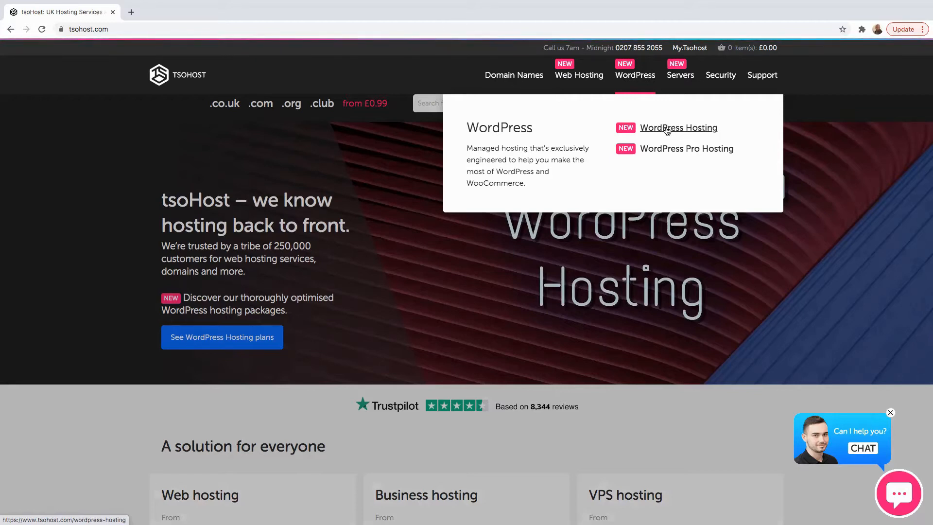
{"action": "left_click", "coordinate": [668, 129]}
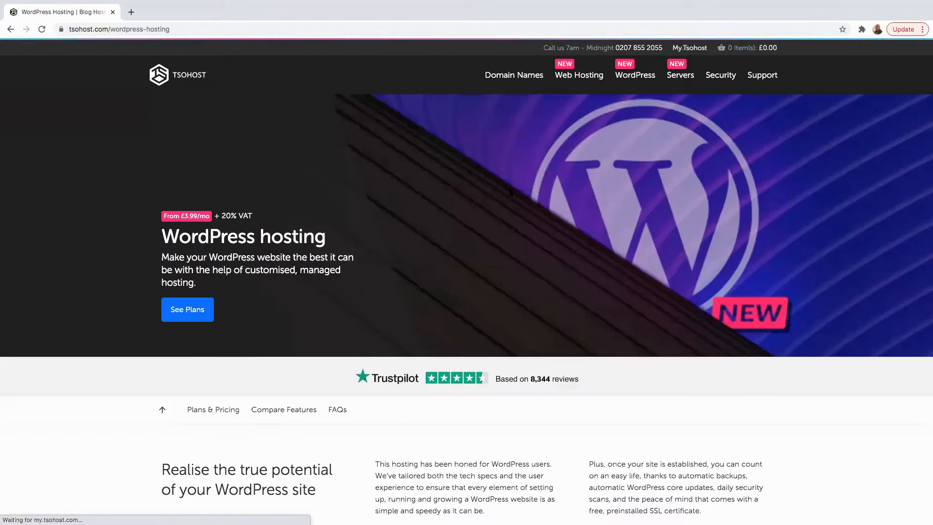
{"action": "scroll", "coordinate": [510, 193], "scroll_direction": "down", "scroll_amount": 10}
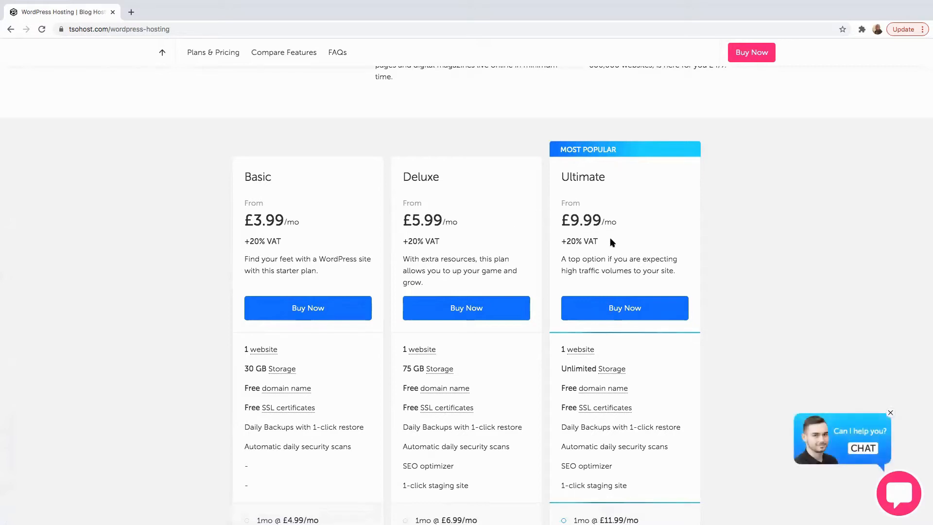
{"action": "scroll", "coordinate": [690, 354], "scroll_direction": "down", "scroll_amount": 3}
{"action": "scroll", "coordinate": [690, 354], "scroll_direction": "up", "scroll_amount": 2}
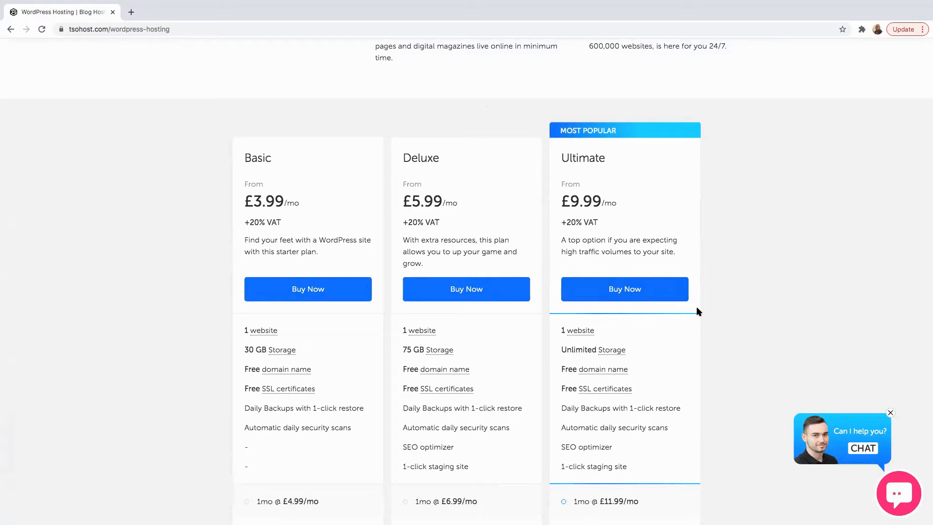
Step: Highlight the Ultimate plan's Unlimited Storage, SEO optimizer and 12mo @ £9.99/mo price
{"action": "left_click_drag", "start_coordinate": [634, 350], "coordinate": [569, 350]}
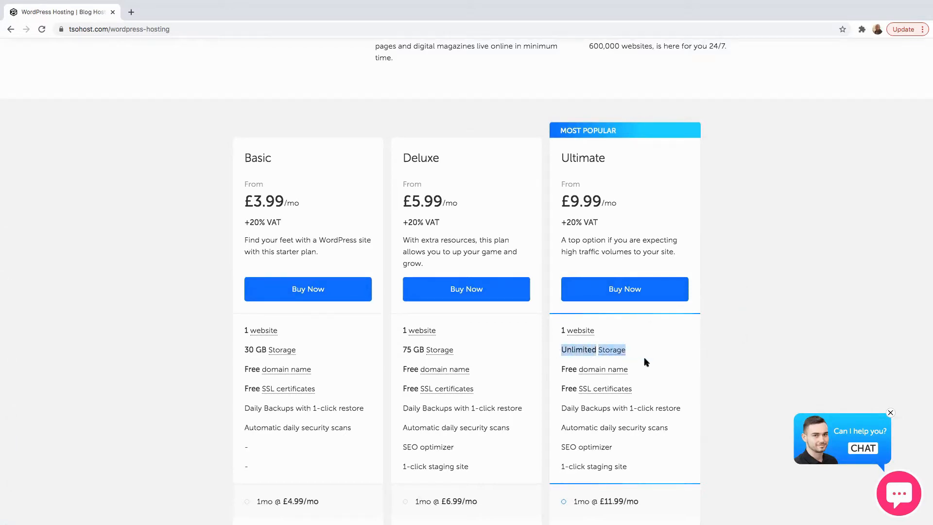
{"action": "left_click_drag", "start_coordinate": [614, 448], "coordinate": [560, 448]}
{"action": "scroll", "coordinate": [707, 400], "scroll_direction": "down", "scroll_amount": 5}
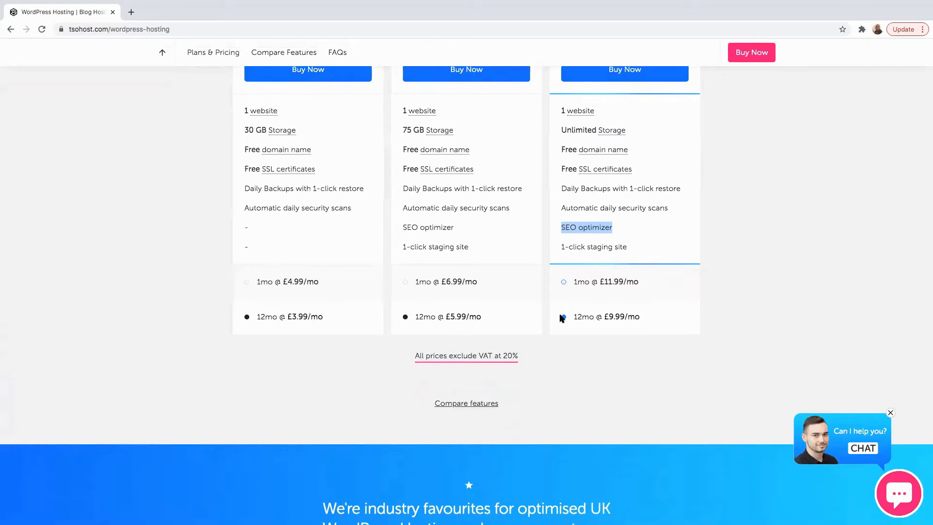
{"action": "left_click_drag", "start_coordinate": [573, 316], "coordinate": [642, 319]}
Step: Scroll back to the top and go to the WordPress Pro Hosting page
{"action": "scroll", "coordinate": [620, 320], "scroll_direction": "up", "scroll_amount": 7}
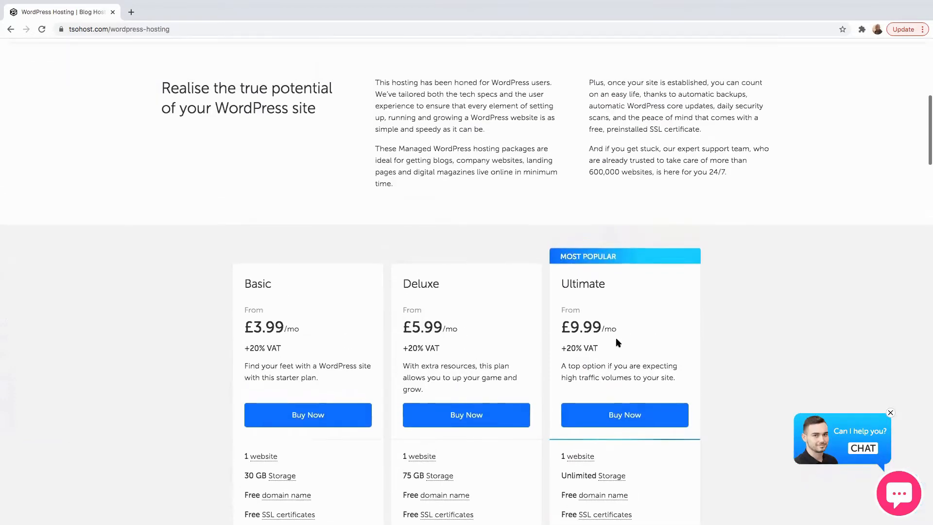
{"action": "scroll", "coordinate": [558, 340], "scroll_direction": "up", "scroll_amount": 5}
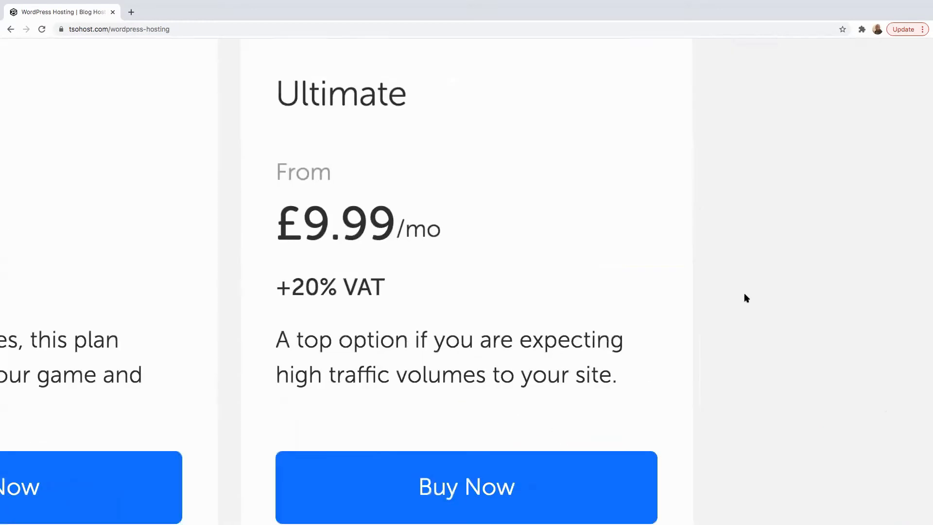
{"action": "scroll", "coordinate": [745, 293], "scroll_direction": "down", "scroll_amount": 5}
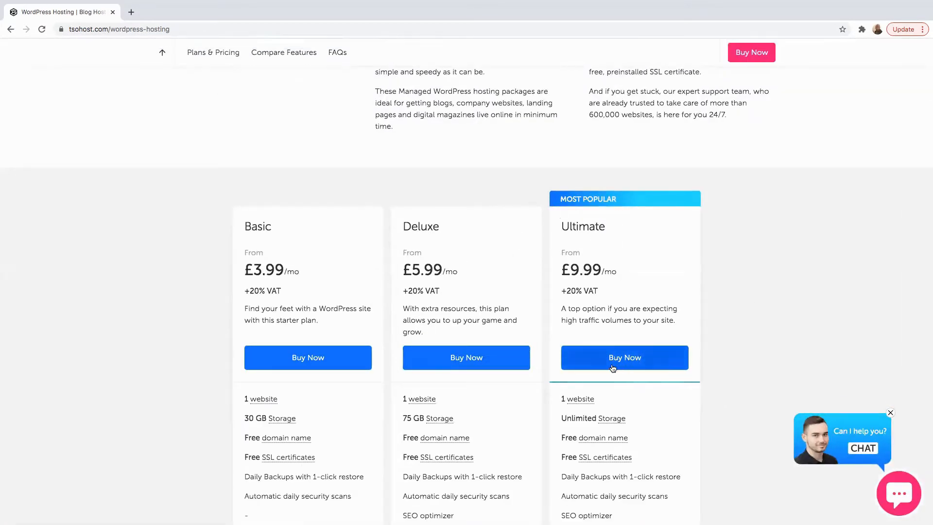
{"action": "scroll", "coordinate": [625, 324], "scroll_direction": "up", "scroll_amount": 10}
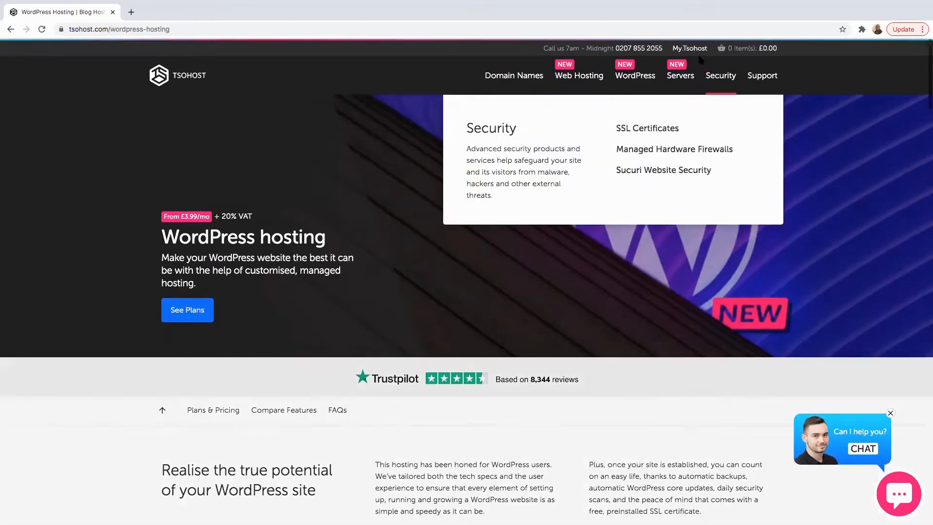
{"action": "mouse_move", "coordinate": [639, 112]}
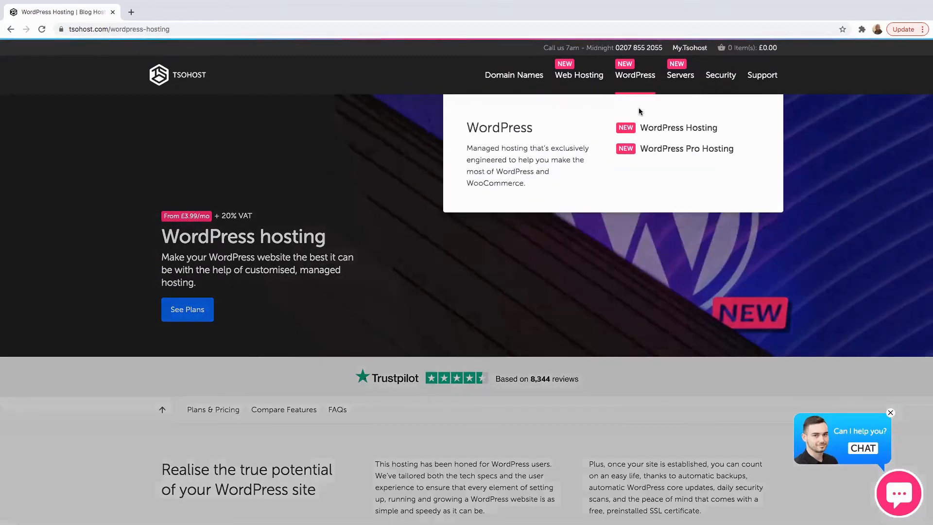
{"action": "left_click", "coordinate": [669, 150]}
Step: Highlight the Pro 5 plan, scroll through the Pro plan cards, then return to WordPress Hosting
{"action": "scroll", "coordinate": [328, 280], "scroll_direction": "down", "scroll_amount": 8}
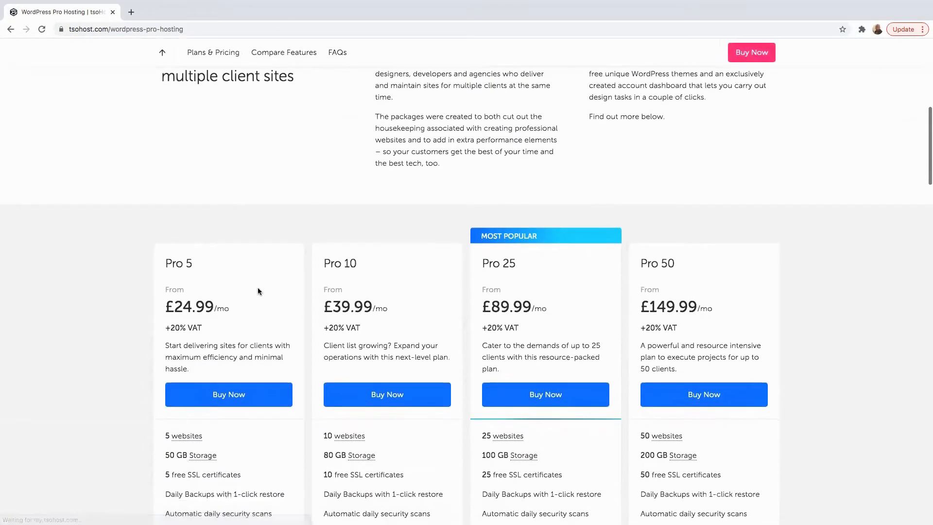
{"action": "triple_click", "coordinate": [192, 263]}
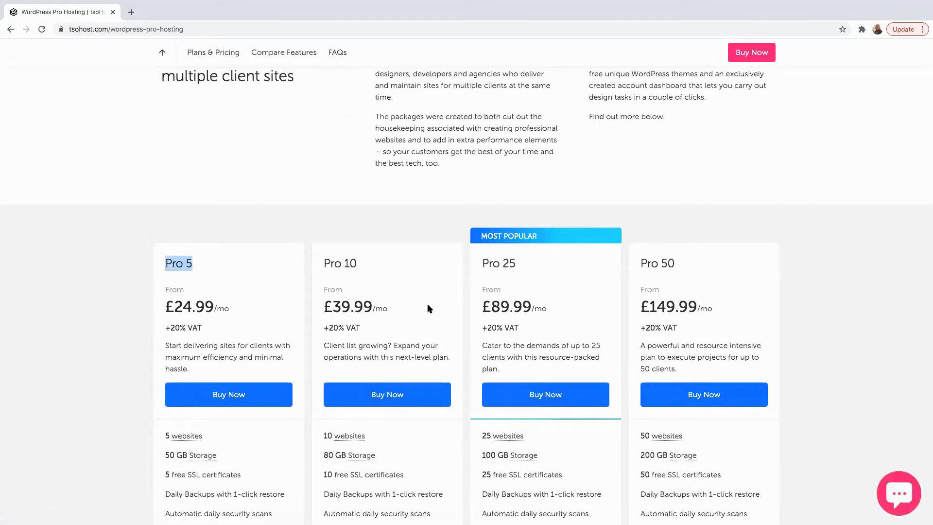
{"action": "scroll", "coordinate": [216, 340], "scroll_direction": "down", "scroll_amount": 3}
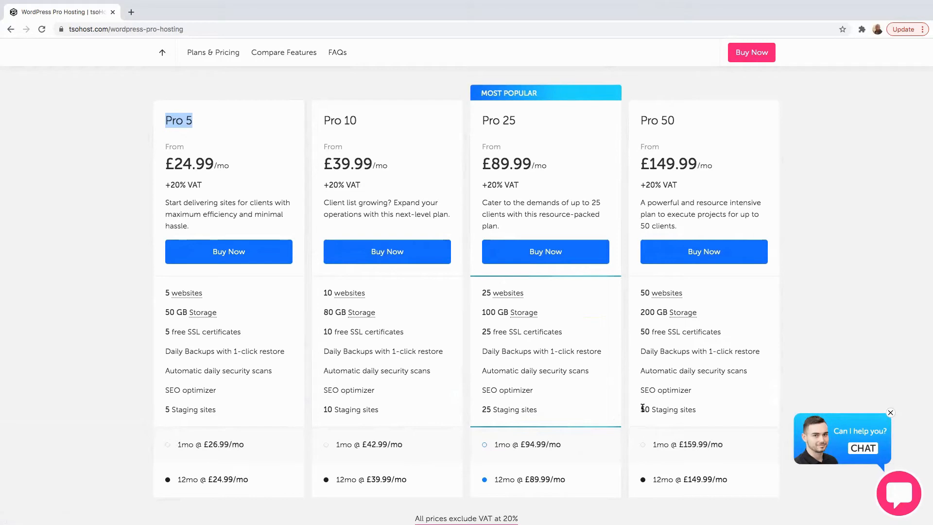
{"action": "scroll", "coordinate": [700, 250], "scroll_direction": "down", "scroll_amount": 3}
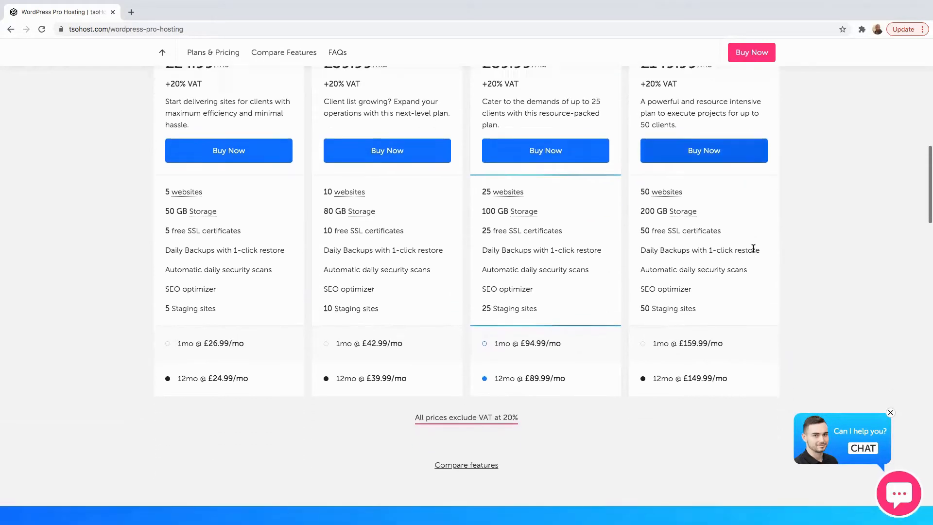
{"action": "scroll", "coordinate": [757, 252], "scroll_direction": "up", "scroll_amount": 7}
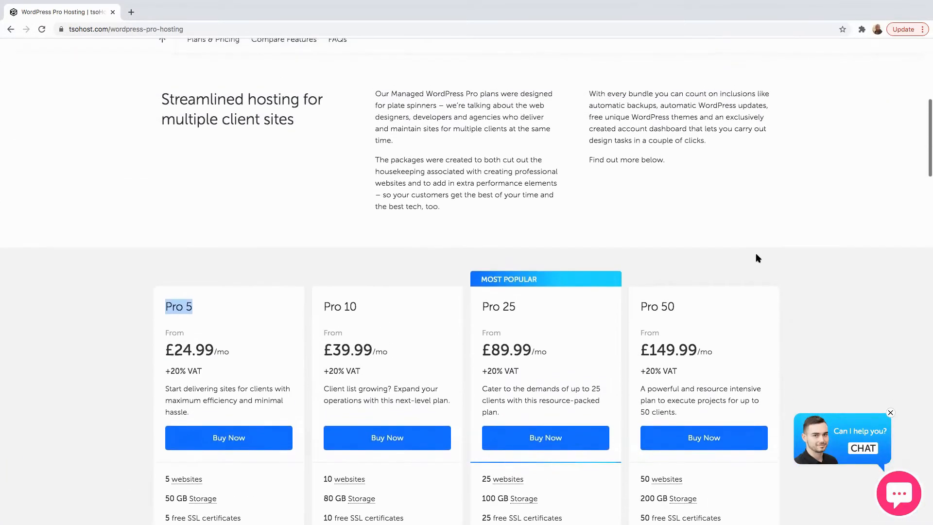
{"action": "scroll", "coordinate": [720, 257], "scroll_direction": "down", "scroll_amount": 2}
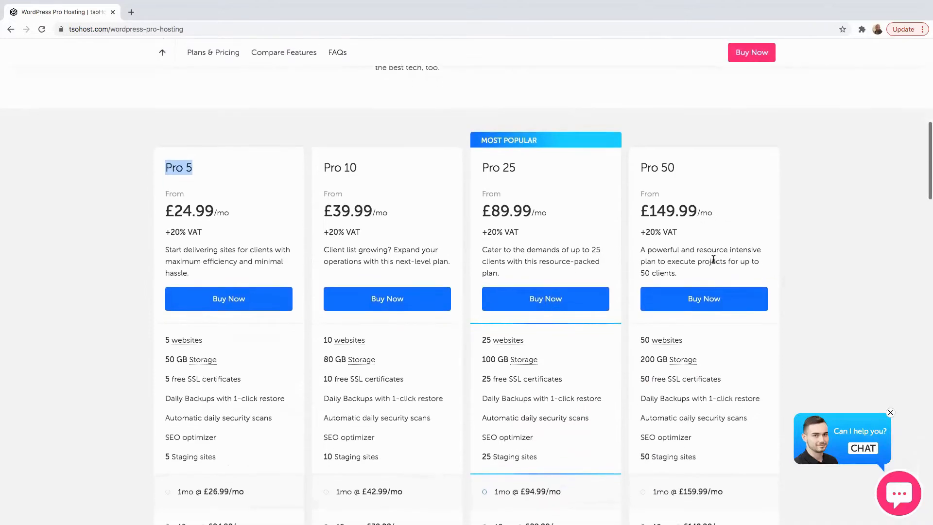
{"action": "scroll", "coordinate": [725, 209], "scroll_direction": "up", "scroll_amount": 10}
{"action": "mouse_move", "coordinate": [635, 77]}
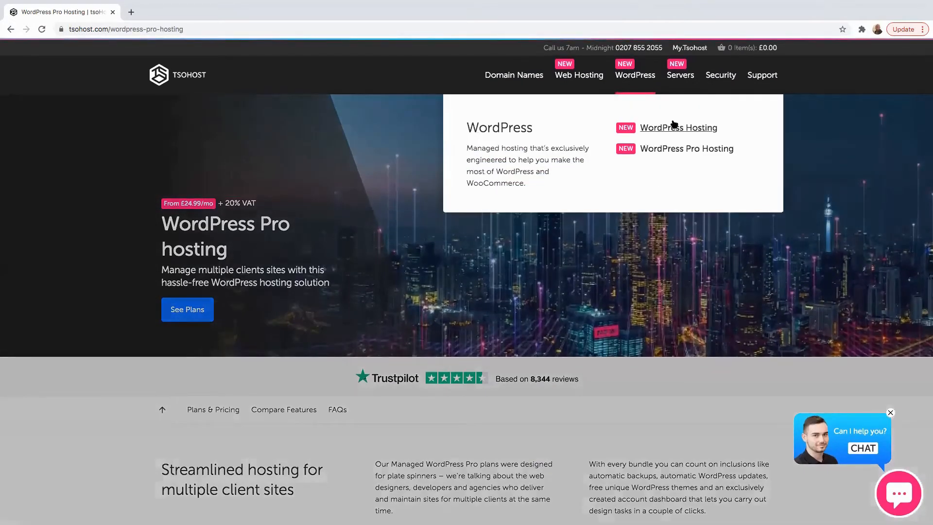
{"action": "left_click", "coordinate": [672, 130]}
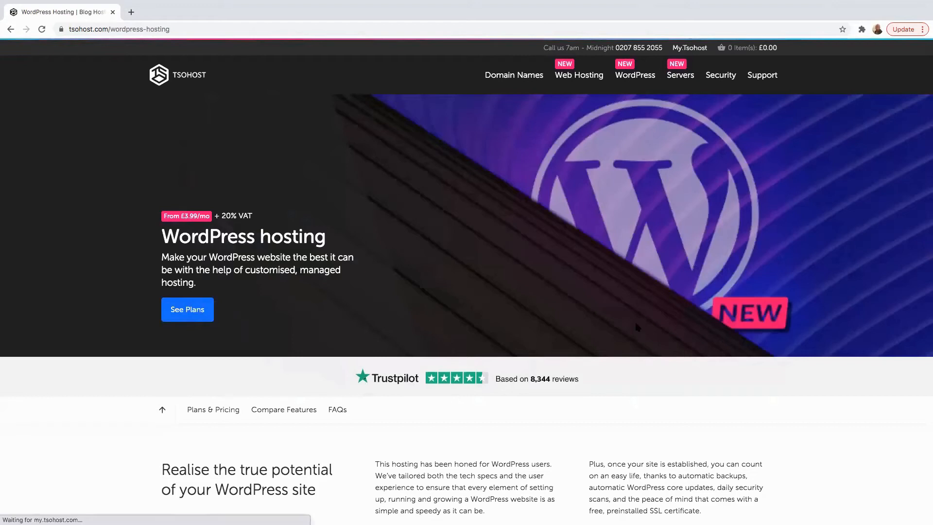
Step: Scroll through the Basic £3.99, Deluxe £5.99 and Ultimate £9.99 plan cards, then back to the top
{"action": "scroll", "coordinate": [638, 325], "scroll_direction": "down", "scroll_amount": 8}
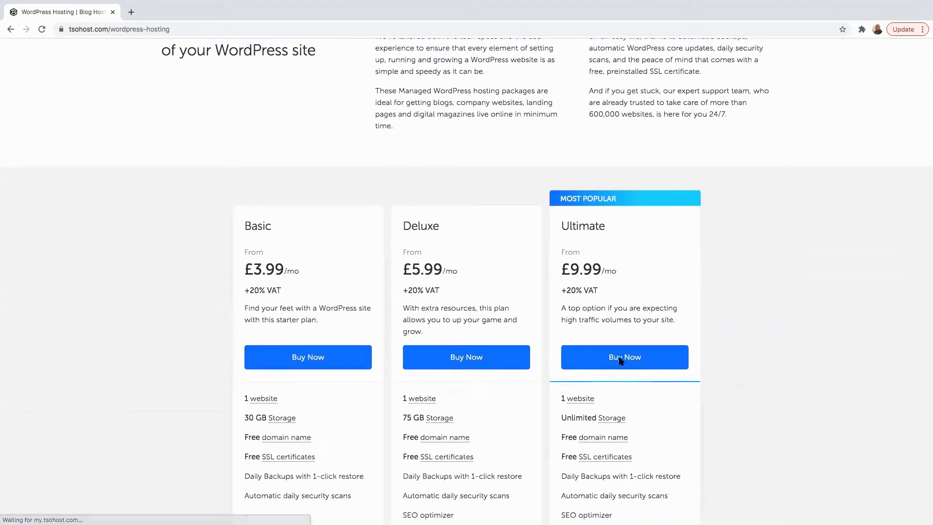
{"action": "scroll", "coordinate": [627, 345], "scroll_direction": "down", "scroll_amount": 4}
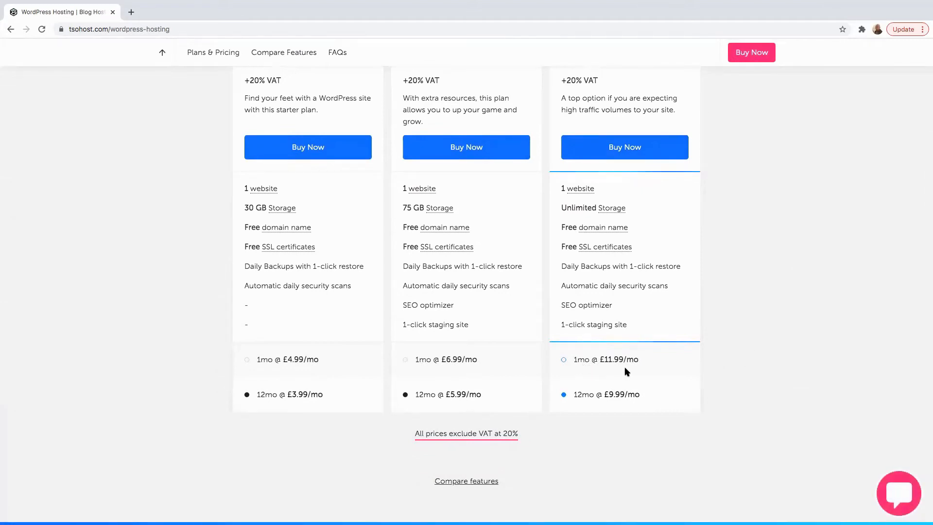
{"action": "scroll", "coordinate": [631, 323], "scroll_direction": "up", "scroll_amount": 2}
{"action": "scroll", "coordinate": [632, 323], "scroll_direction": "down", "scroll_amount": 2}
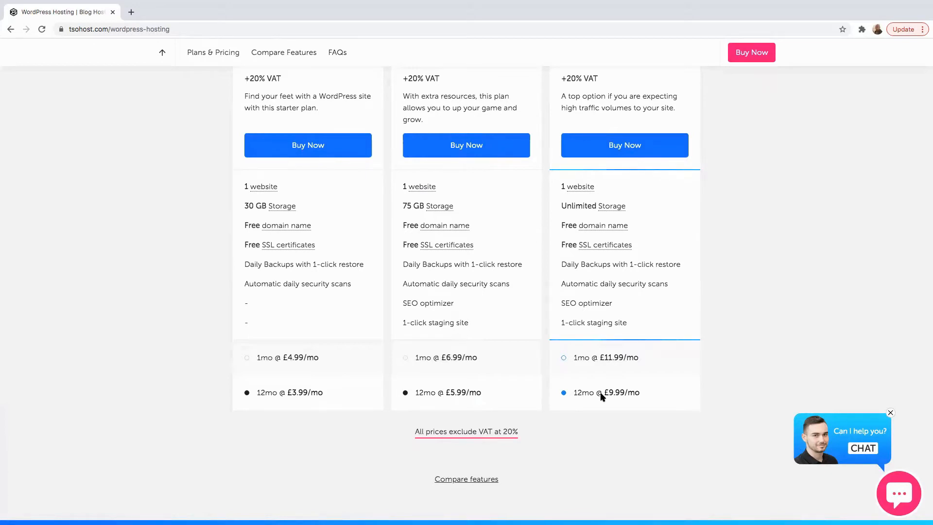
{"action": "scroll", "coordinate": [635, 363], "scroll_direction": "up", "scroll_amount": 13}
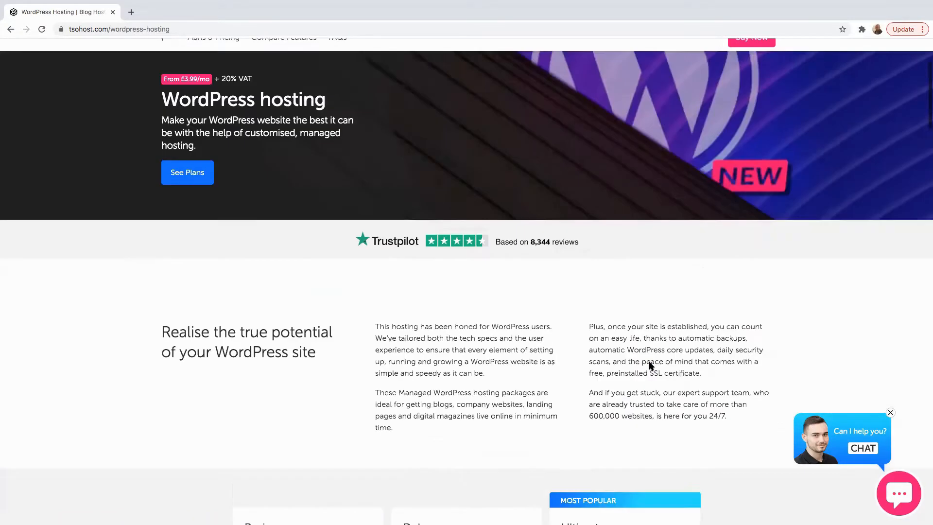
{"action": "scroll", "coordinate": [649, 360], "scroll_direction": "down", "scroll_amount": 5}
{"action": "scroll", "coordinate": [632, 389], "scroll_direction": "up", "scroll_amount": 1}
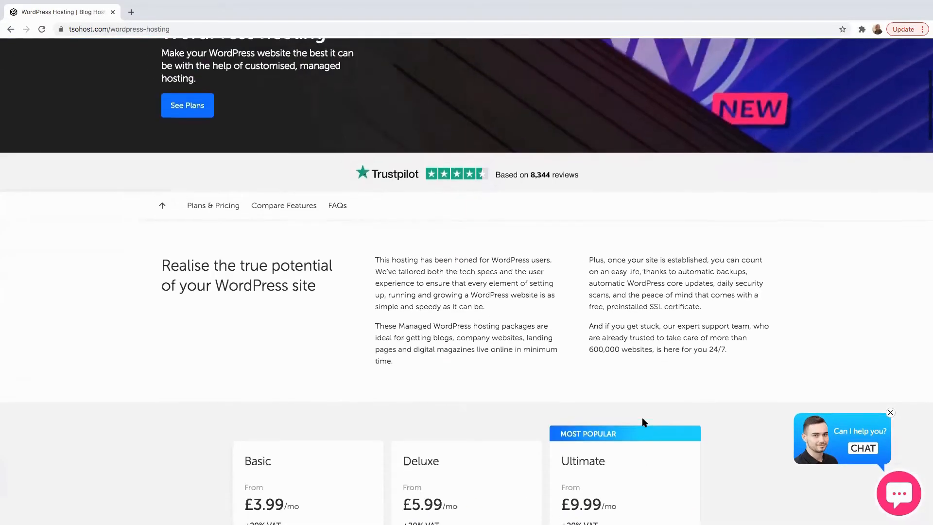
{"action": "scroll", "coordinate": [643, 418], "scroll_direction": "down", "scroll_amount": 3}
{"action": "scroll", "coordinate": [645, 416], "scroll_direction": "up", "scroll_amount": 8}
{"action": "mouse_move", "coordinate": [667, 90]}
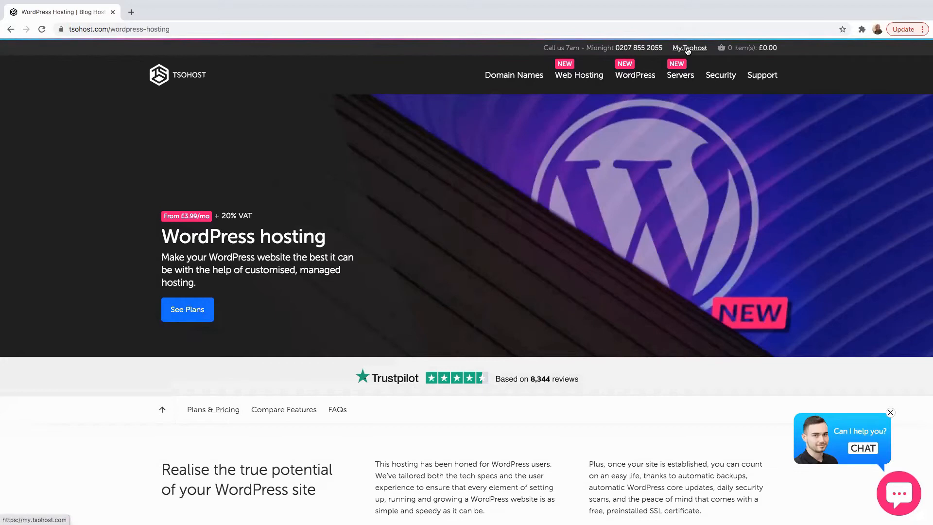
Step: Go to the tsoHost customer account area and sign in with the account e-mail and password
{"action": "left_click", "coordinate": [687, 49]}
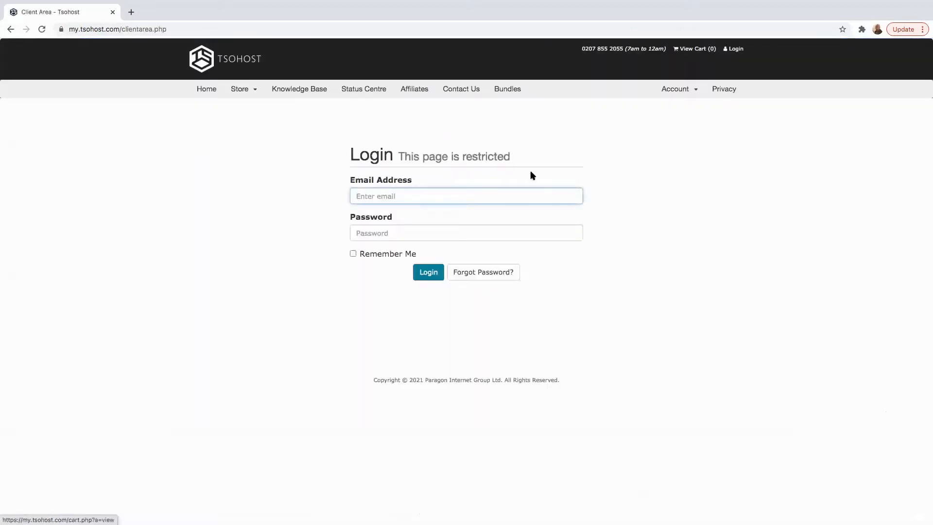
{"action": "left_click", "coordinate": [382, 200]}
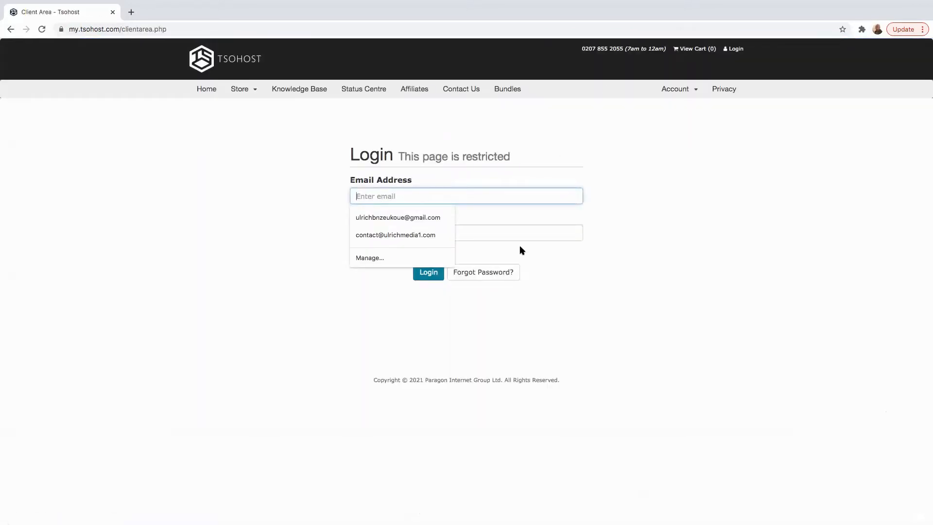
{"action": "left_click", "coordinate": [498, 236]}
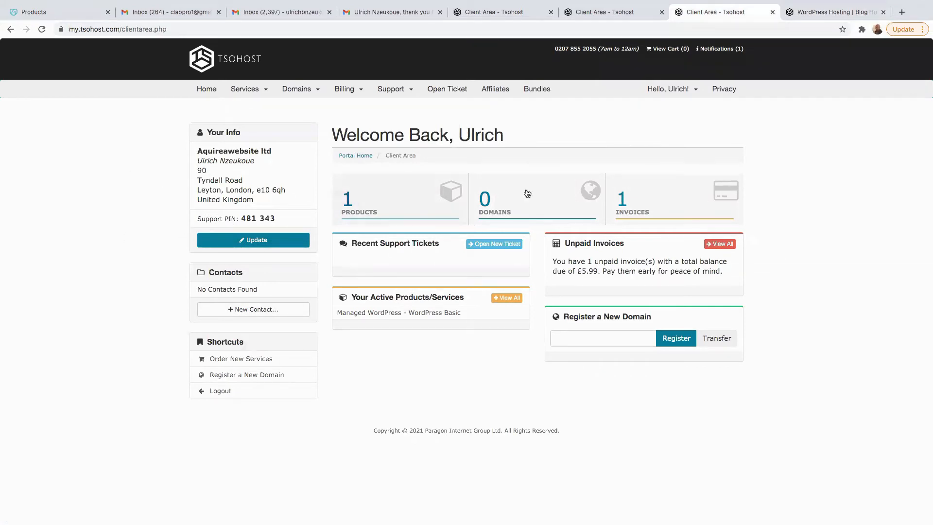
Step: Open My Services, select the WordPress Basic product and log in to its server
{"action": "left_click", "coordinate": [245, 91]}
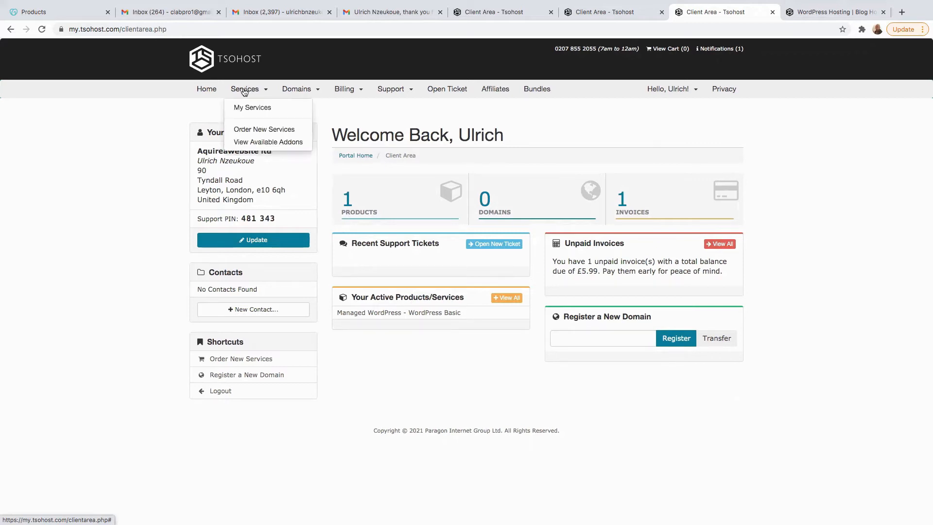
{"action": "left_click", "coordinate": [251, 108]}
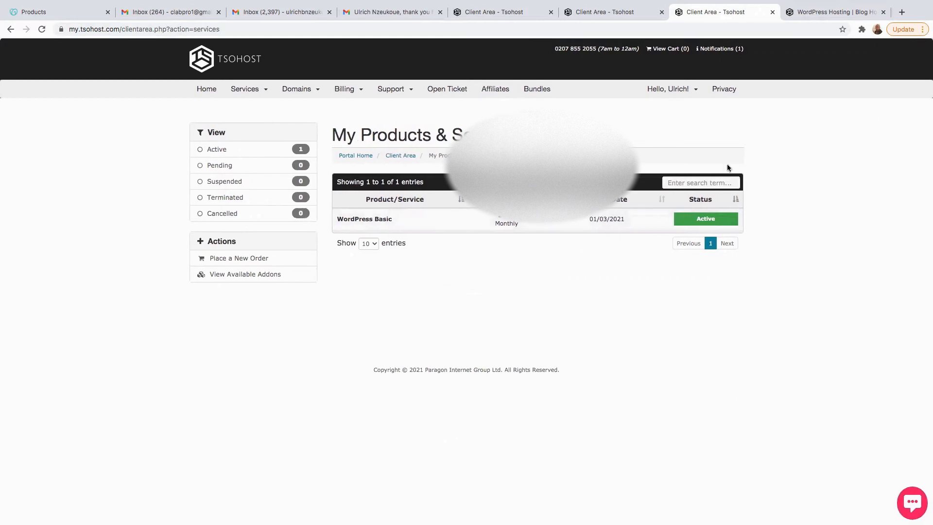
{"action": "left_click", "coordinate": [704, 221]}
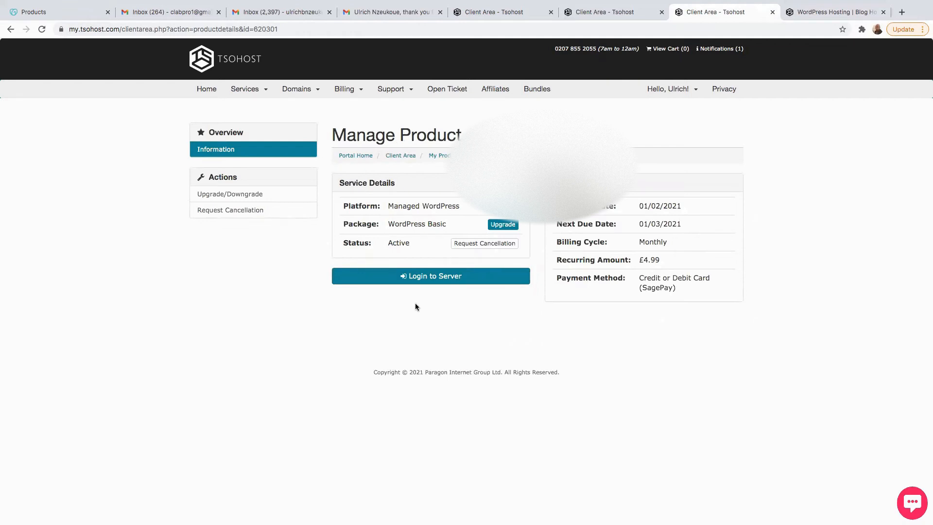
{"action": "left_click", "coordinate": [430, 279]}
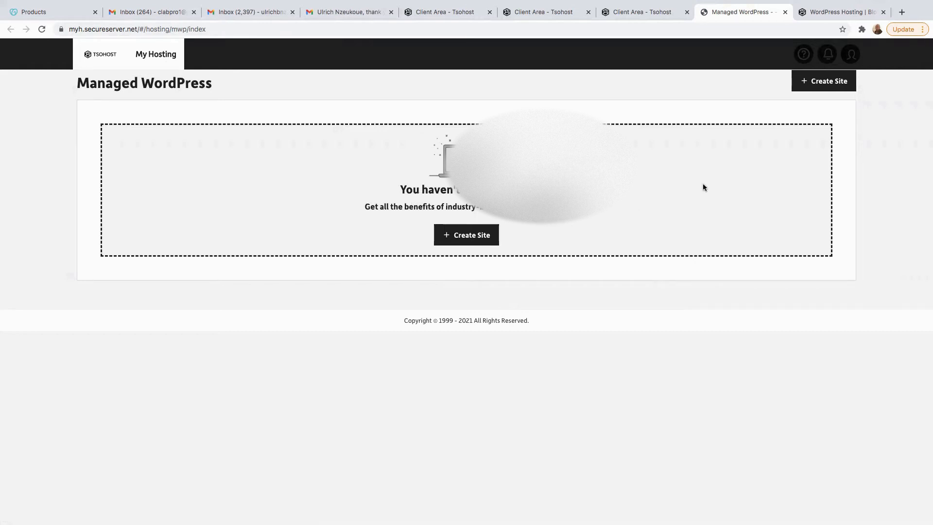
Step: Create a new site using the manual WordPress setup for experienced users
{"action": "left_click", "coordinate": [826, 87]}
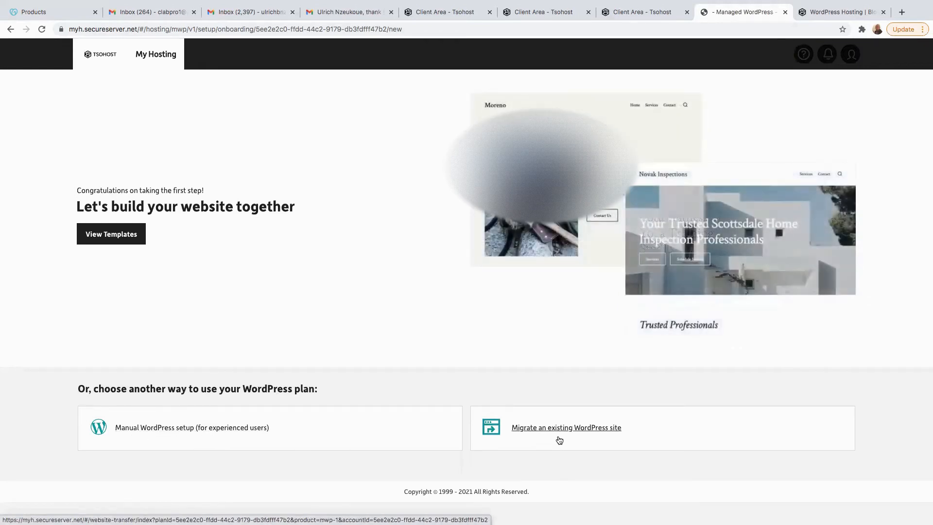
{"action": "left_click", "coordinate": [149, 430]}
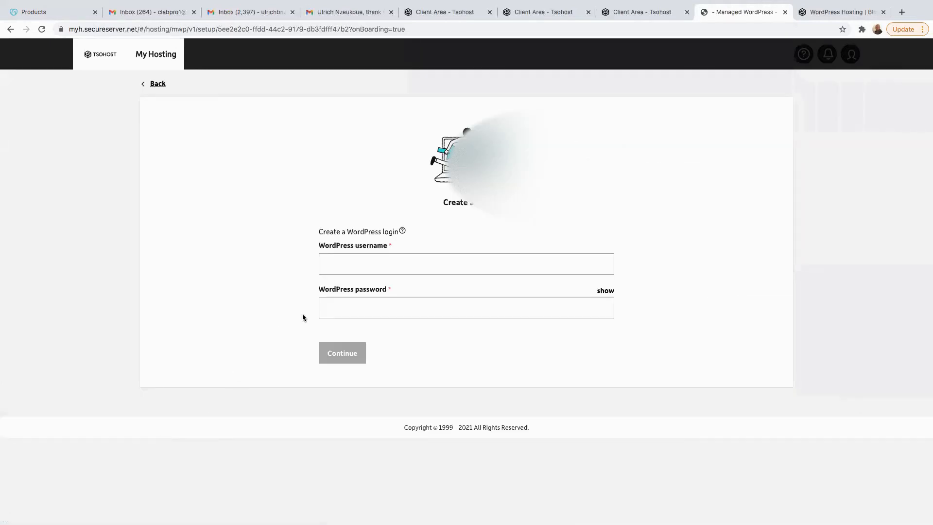
Step: Type a WordPress username into the username field and move to the password field
{"action": "left_click", "coordinate": [352, 263]}
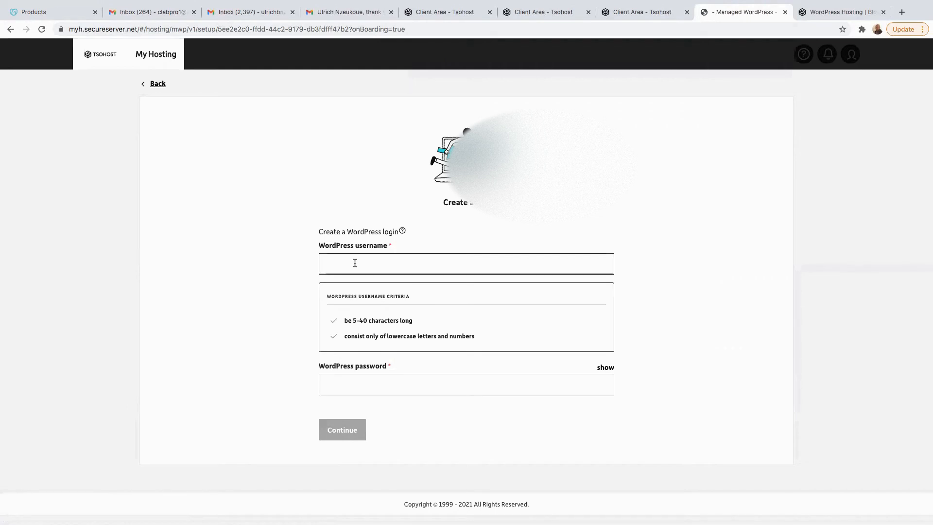
{"action": "type", "text": "Ulrichmedia@1"}
{"action": "left_click", "coordinate": [647, 267]}
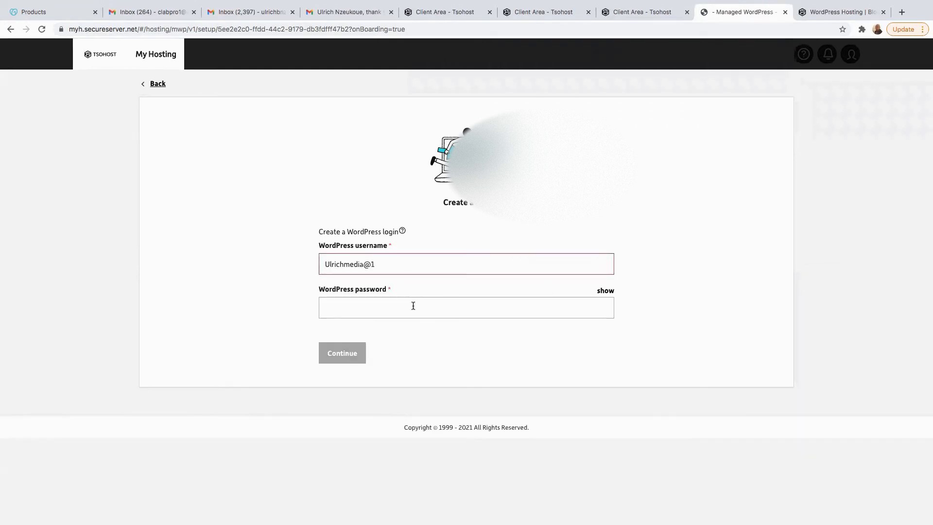
{"action": "left_click", "coordinate": [368, 308]}
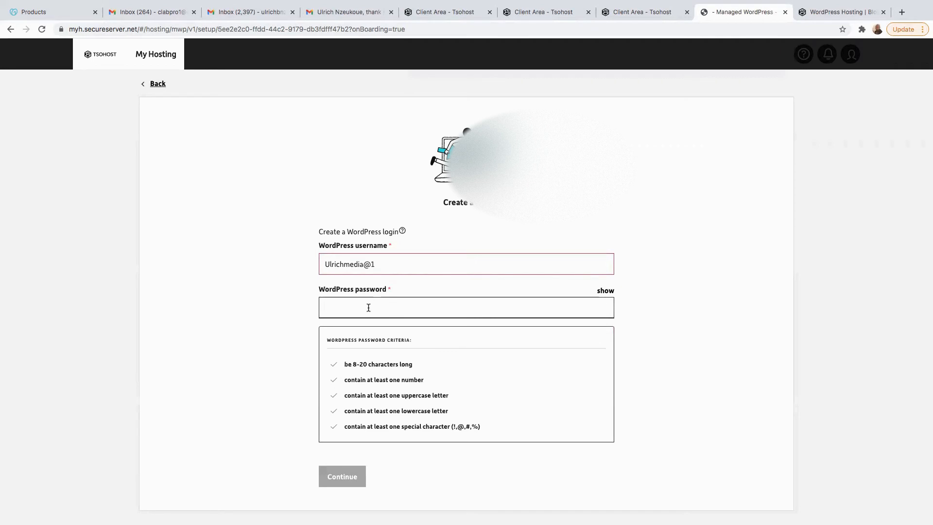
Step: Make the username lowercase, remove its '@', and submit the login details
{"action": "left_click", "coordinate": [373, 264]}
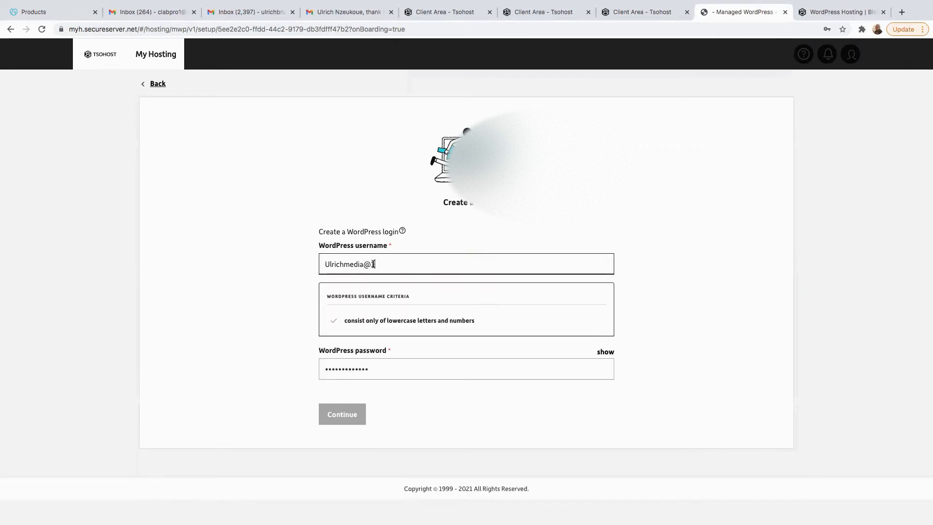
{"action": "left_click", "coordinate": [330, 265]}
{"action": "key", "text": "BackSpace"}
{"action": "type", "text": "u"}
{"action": "key", "text": "BackSpace"}
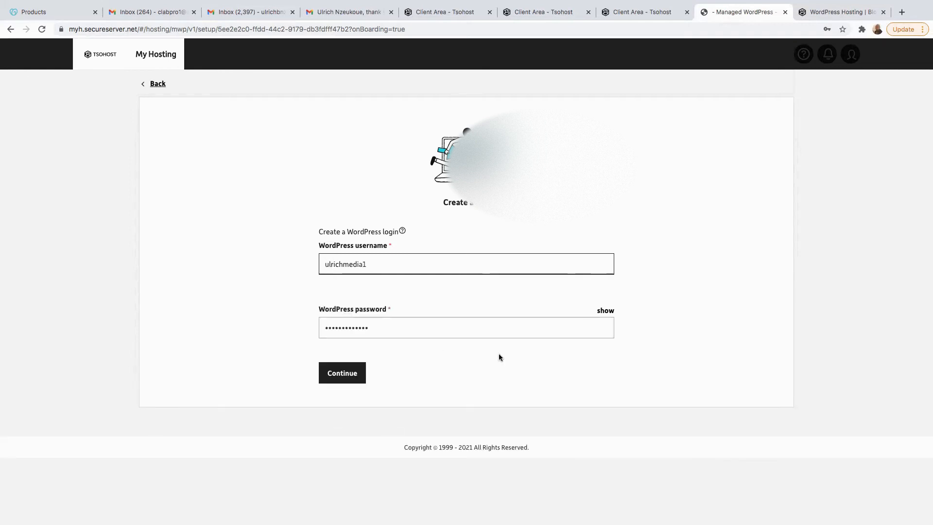
{"action": "left_click", "coordinate": [341, 373]}
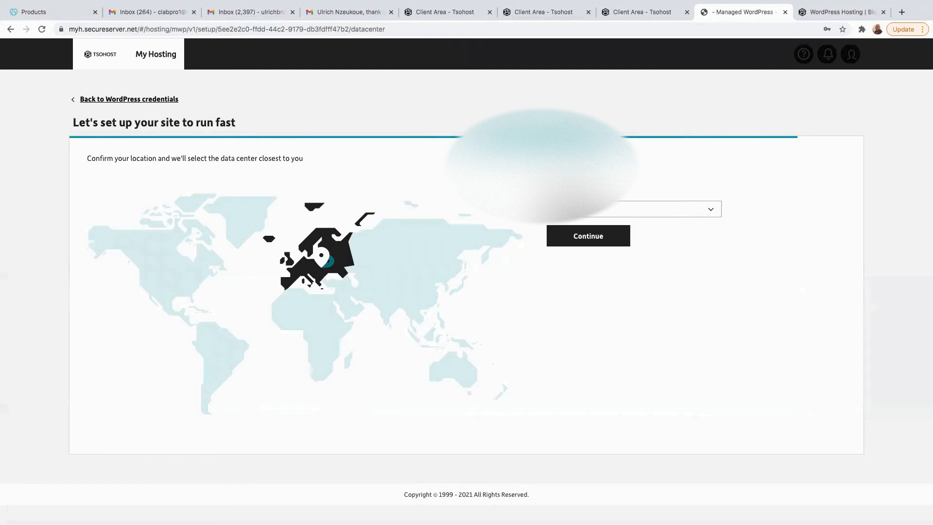
Step: Choose a data centre region, continue to build the site, and open the finished AWORDPRESSSITE
{"action": "left_click", "coordinate": [700, 214]}
{"action": "left_click", "coordinate": [768, 251]}
{"action": "left_click", "coordinate": [585, 245]}
{"action": "left_click", "coordinate": [692, 218]}
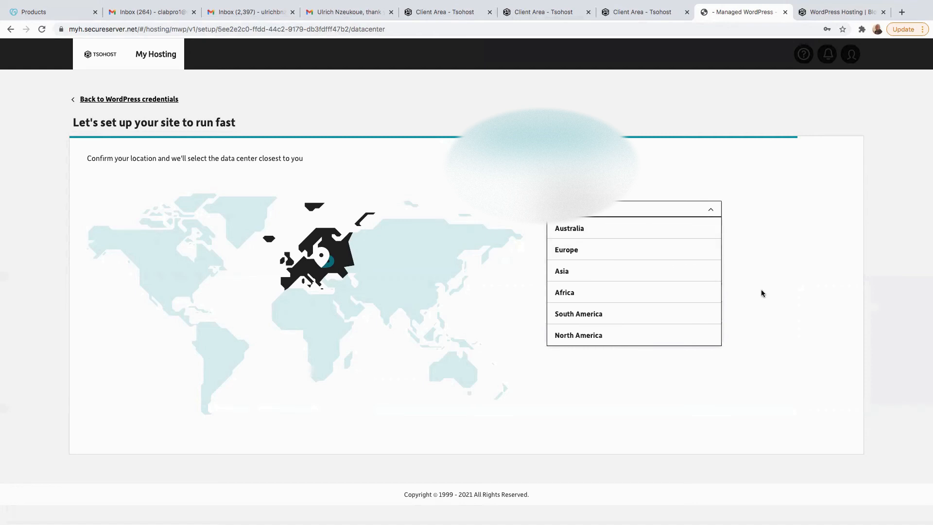
{"action": "left_click", "coordinate": [784, 286]}
{"action": "left_click", "coordinate": [695, 216]}
{"action": "left_click", "coordinate": [774, 279]}
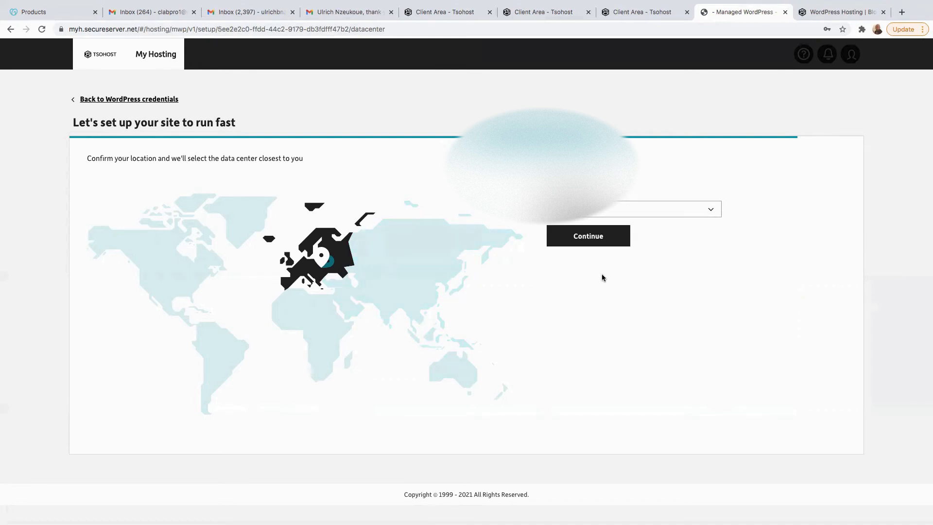
{"action": "left_click", "coordinate": [593, 241]}
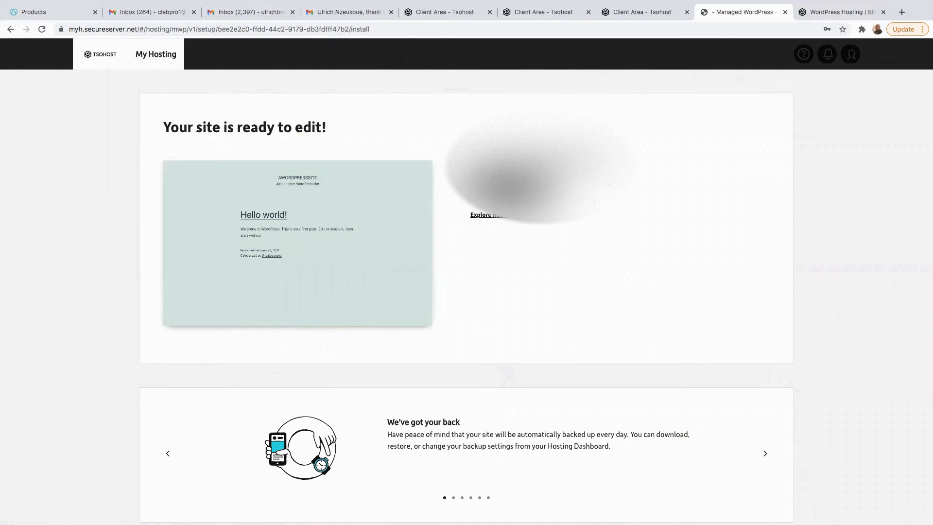
{"action": "left_click", "coordinate": [511, 189]}
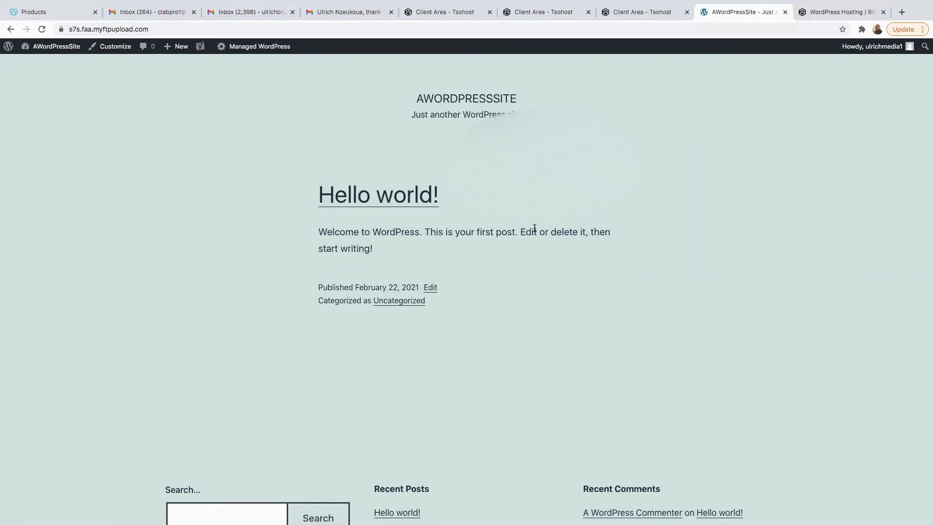
Step: Open the AWordPressSite admin Dashboard from the site-name menu and select the site's current URL
{"action": "mouse_move", "coordinate": [51, 46]}
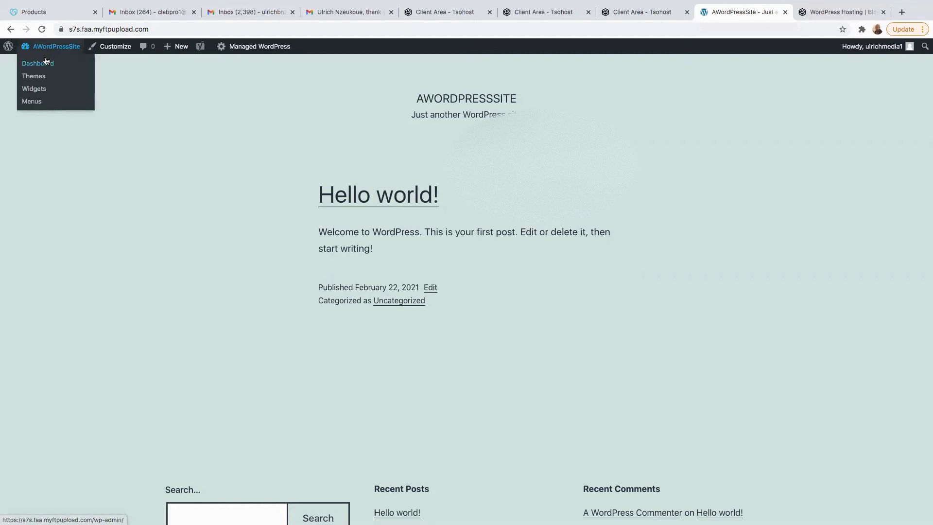
{"action": "left_click", "coordinate": [42, 91]}
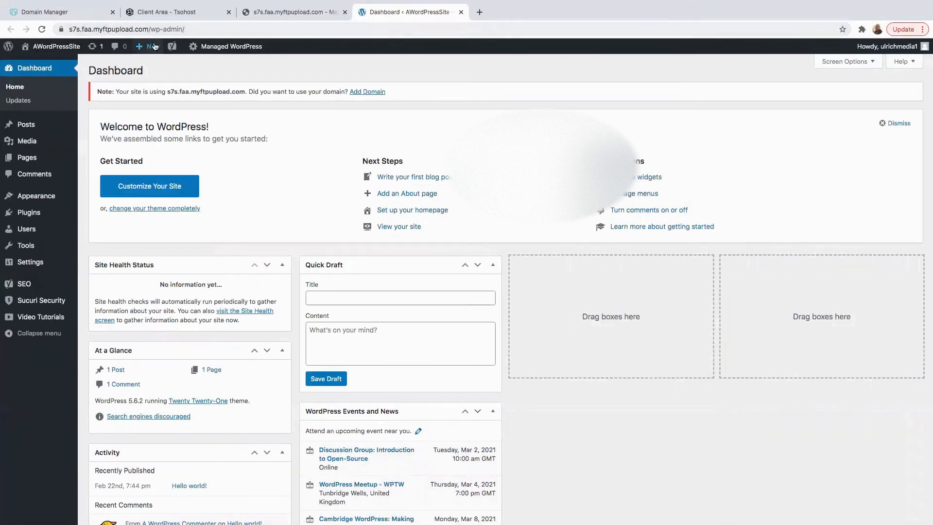
{"action": "left_click", "coordinate": [190, 29]}
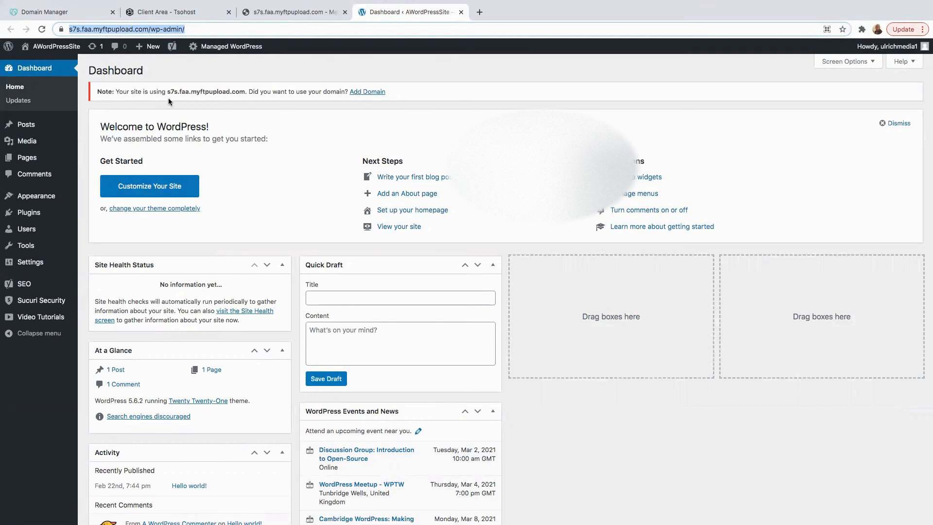
Step: Highlight the temporary domain, follow Add Domain, and switch to GoDaddy's DNS manager for marketingmedia1.com
{"action": "left_click_drag", "start_coordinate": [245, 92], "coordinate": [173, 93]}
{"action": "left_click", "coordinate": [287, 119]}
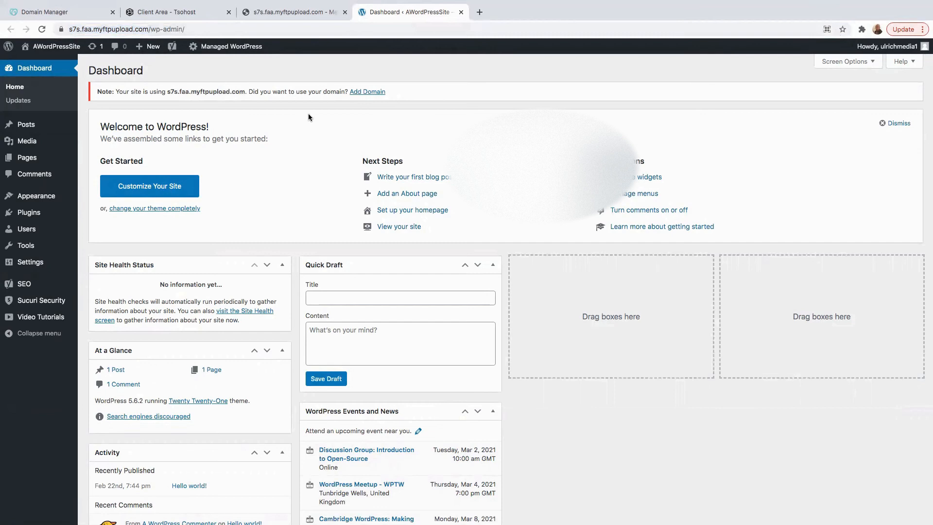
{"action": "left_click", "coordinate": [366, 93]}
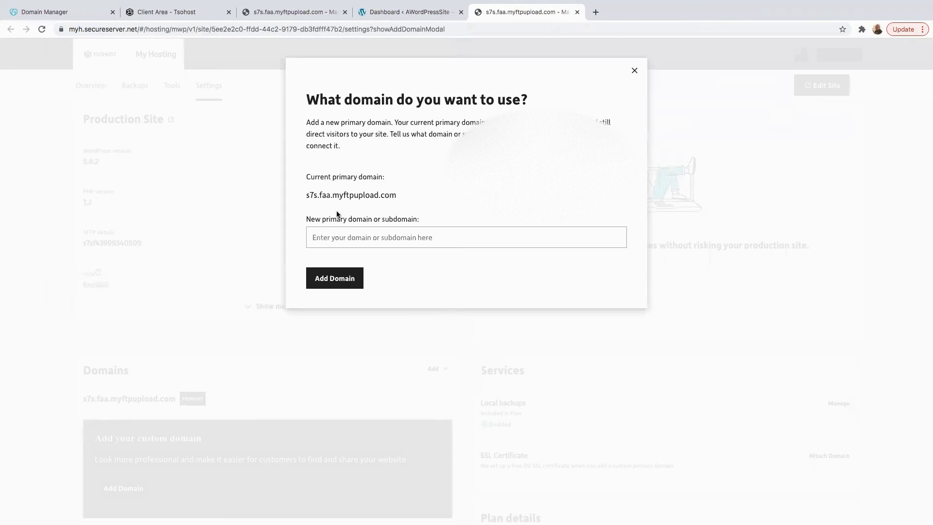
{"action": "left_click", "coordinate": [50, 13]}
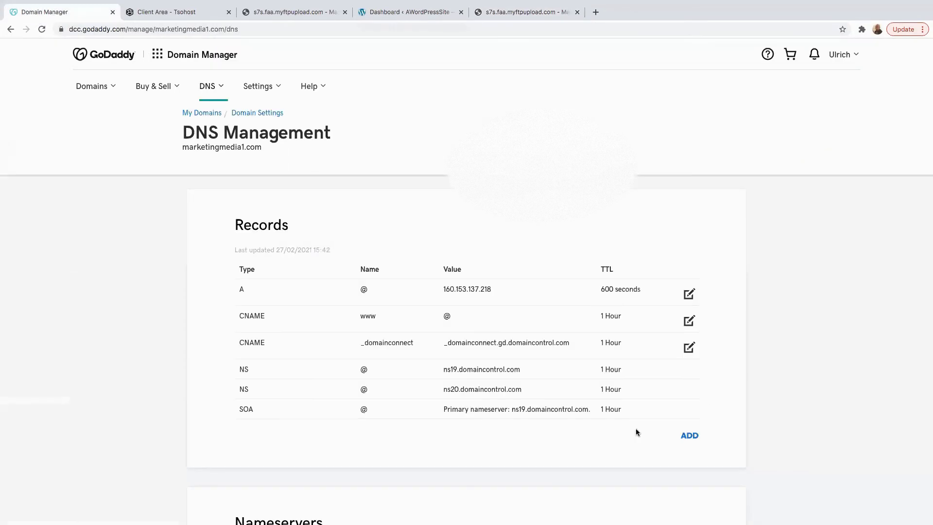
Step: Copy marketingmedia1.com from GoDaddy's My Products list and go back to the tsoHost dialog
{"action": "left_click", "coordinate": [852, 54]}
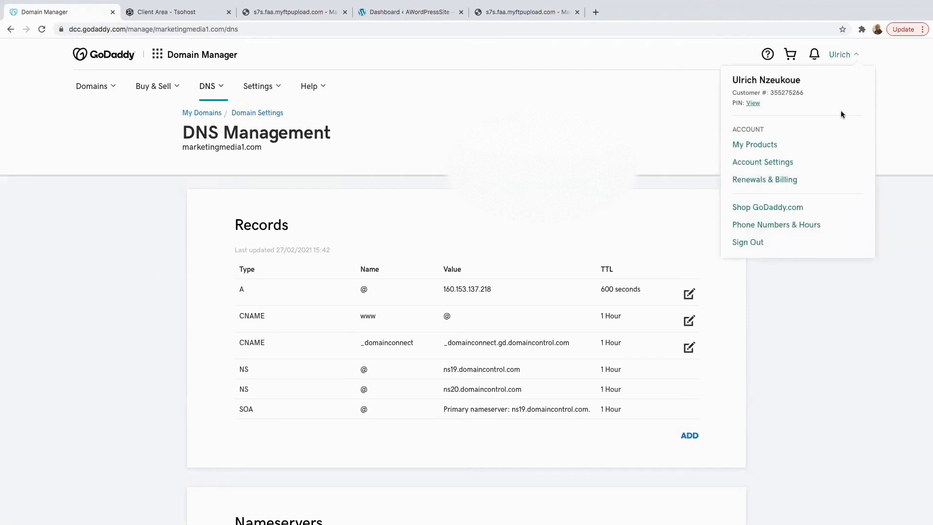
{"action": "left_click", "coordinate": [750, 145]}
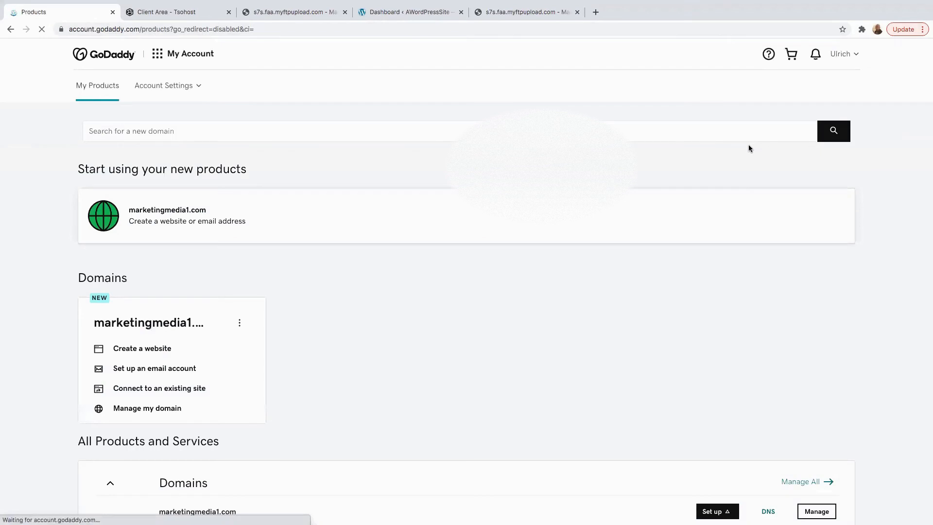
{"action": "scroll", "coordinate": [610, 296], "scroll_direction": "down", "scroll_amount": 6}
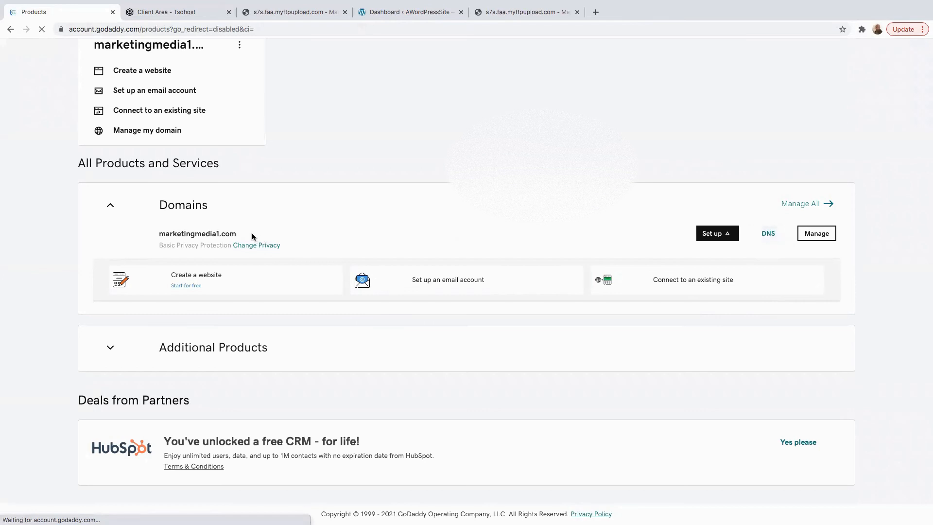
{"action": "left_click_drag", "start_coordinate": [247, 233], "coordinate": [159, 234]}
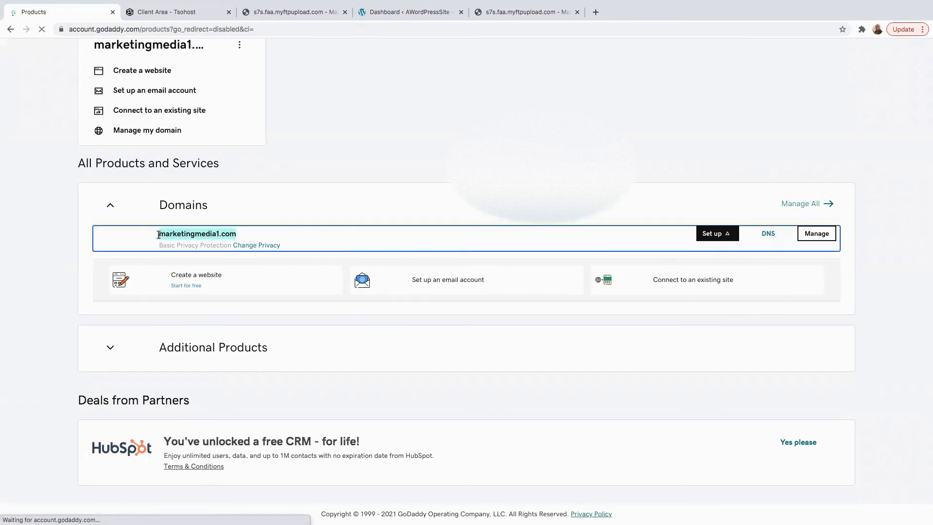
{"action": "right_click", "coordinate": [194, 234]}
{"action": "left_click", "coordinate": [271, 254]}
{"action": "left_click", "coordinate": [564, 15]}
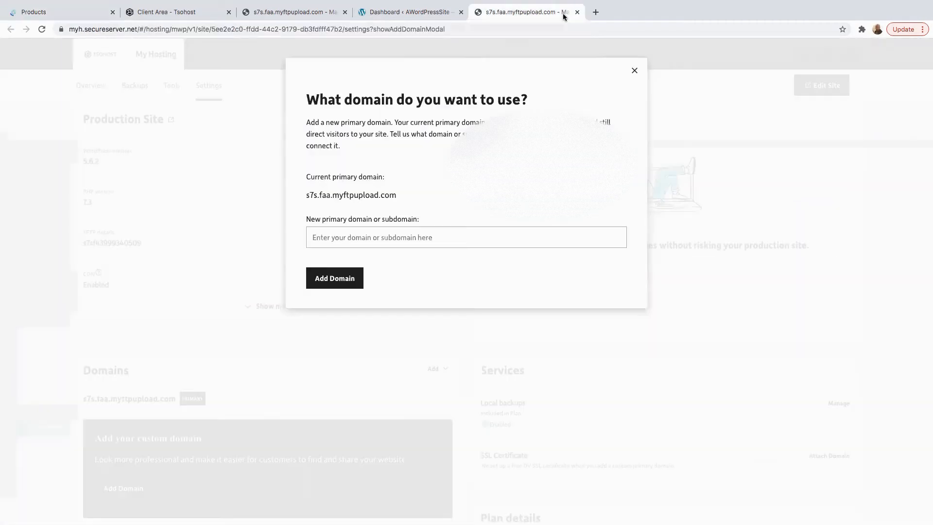
Step: Paste marketingmedia1.com into the domain field and add it as the site's primary domain
{"action": "right_click", "coordinate": [317, 239]}
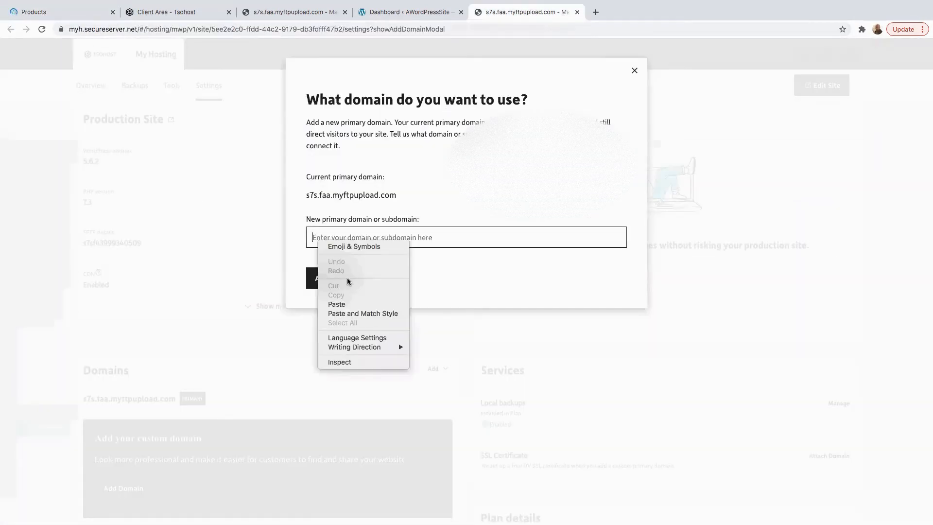
{"action": "left_click", "coordinate": [338, 305]}
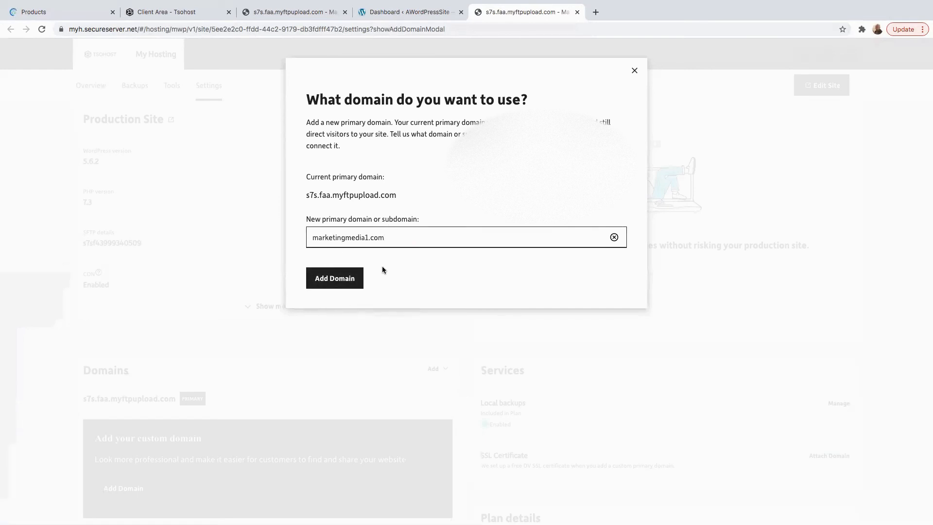
{"action": "left_click", "coordinate": [334, 280]}
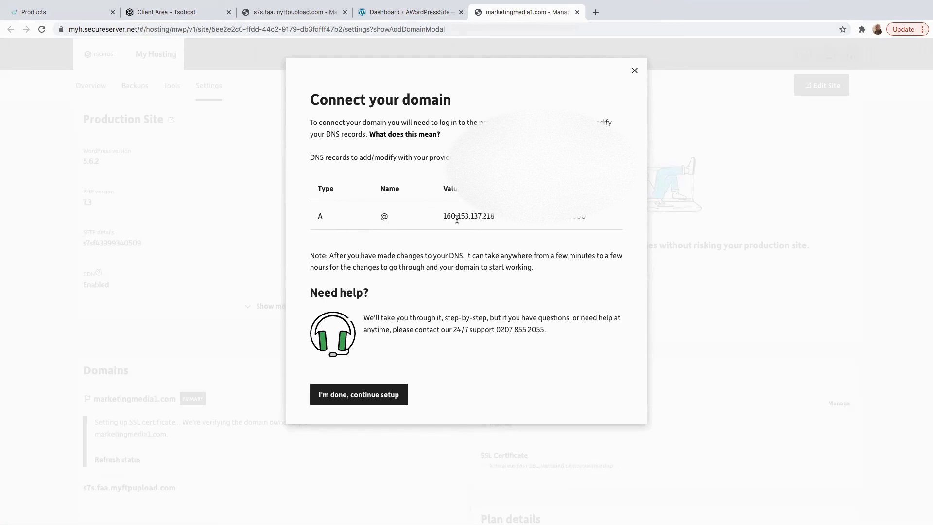
Step: Copy the A record IP address 160.153.137.218 from tsoHost's Connect your domain dialog
{"action": "left_click_drag", "start_coordinate": [443, 217], "coordinate": [486, 220]}
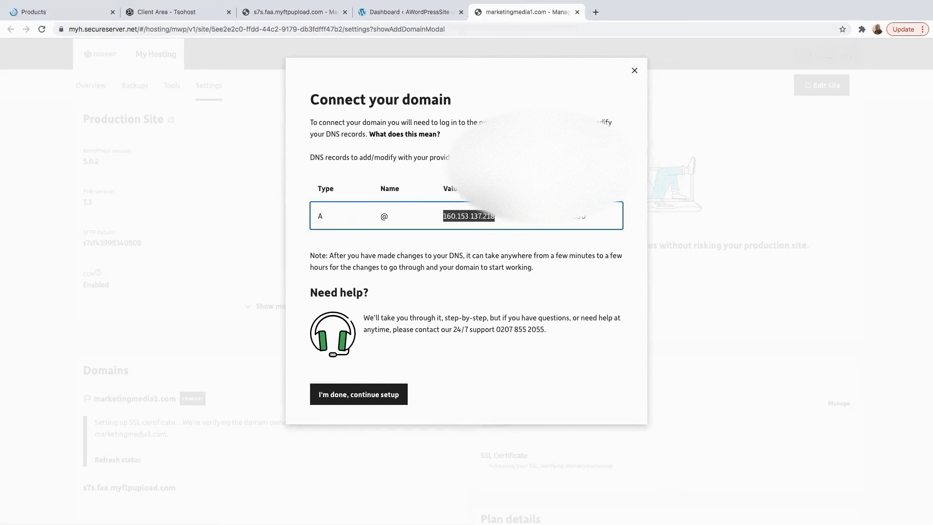
{"action": "right_click", "coordinate": [470, 216]}
{"action": "left_click", "coordinate": [490, 237]}
Step: Open GoDaddy DNS records for marketingmedia1.com and start editing the @ A record
{"action": "left_click", "coordinate": [57, 13]}
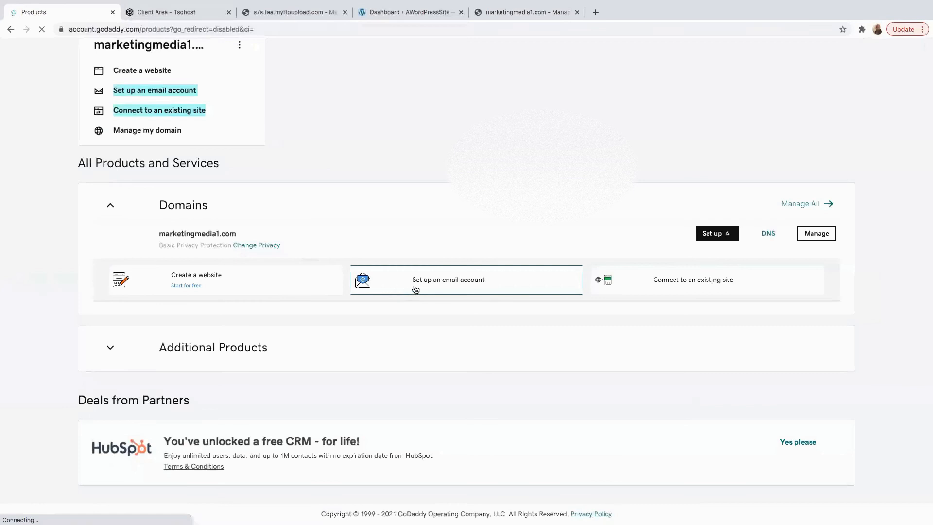
{"action": "left_click", "coordinate": [768, 234]}
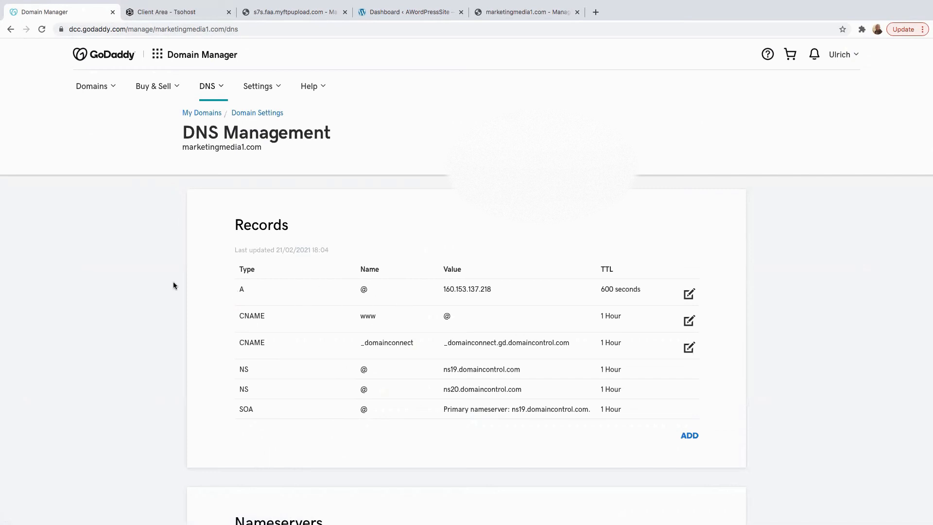
{"action": "left_click", "coordinate": [689, 295]}
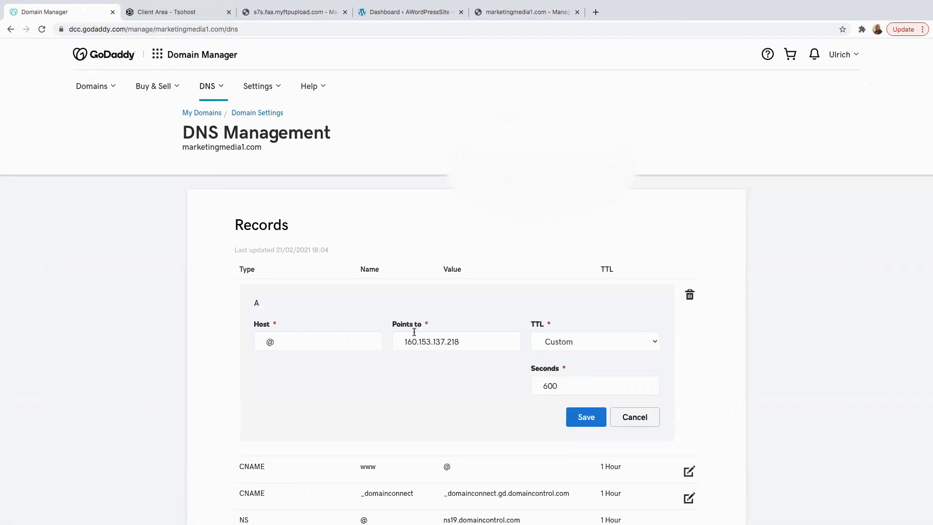
Step: Clear the old address from the @ A record's Points to field
{"action": "left_click_drag", "start_coordinate": [408, 344], "coordinate": [599, 357]}
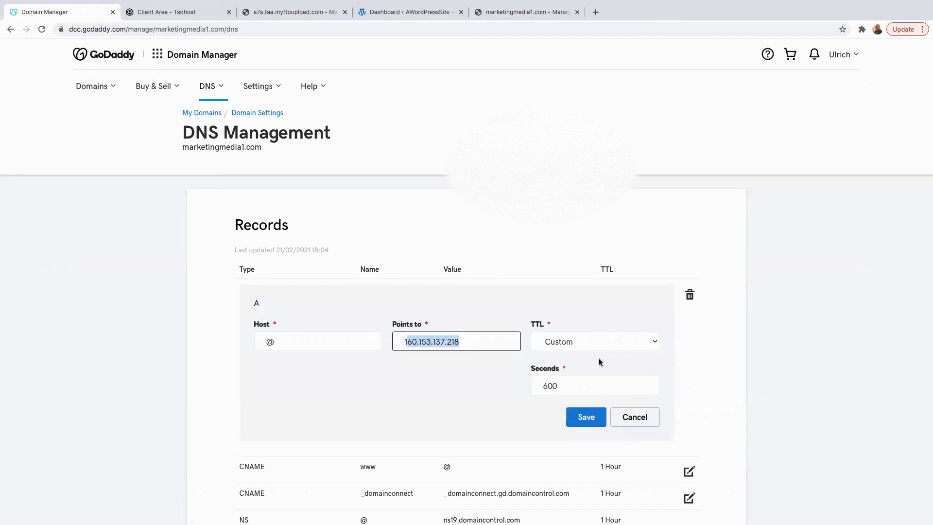
{"action": "left_click", "coordinate": [464, 349]}
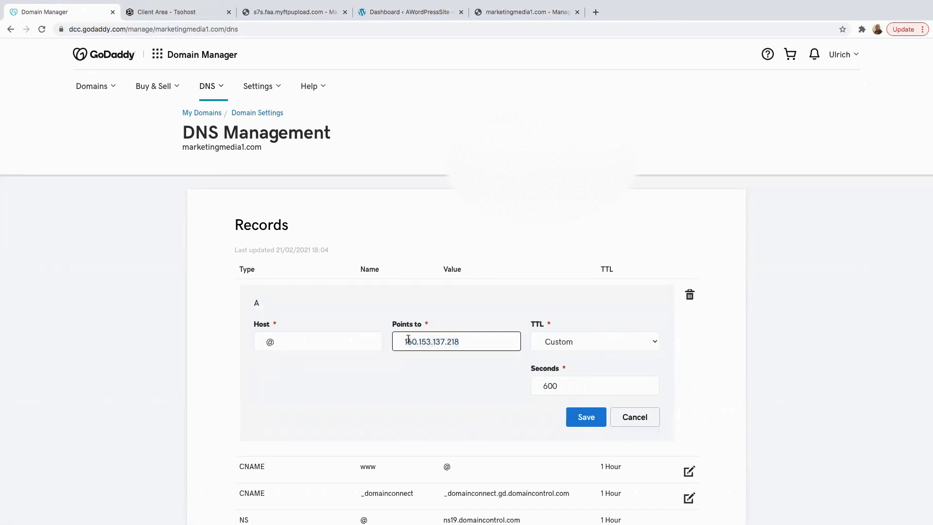
{"action": "left_click_drag", "start_coordinate": [393, 324], "coordinate": [394, 344]}
{"action": "left_click", "coordinate": [469, 344]}
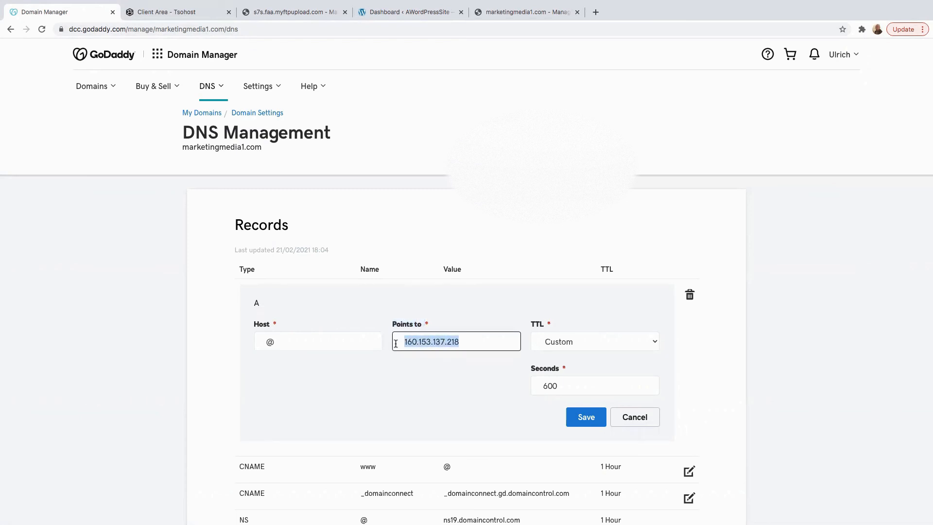
{"action": "key", "text": "BackSpace"}
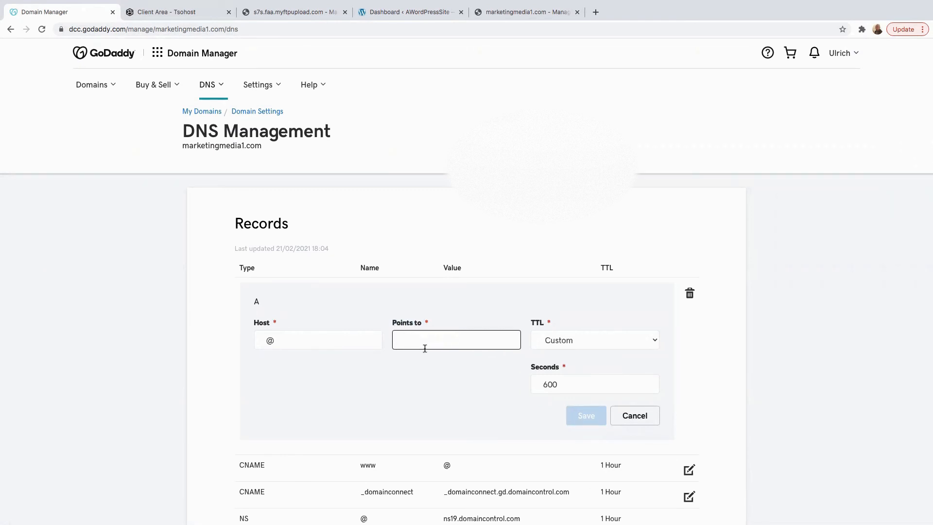
{"action": "left_click", "coordinate": [566, 15]}
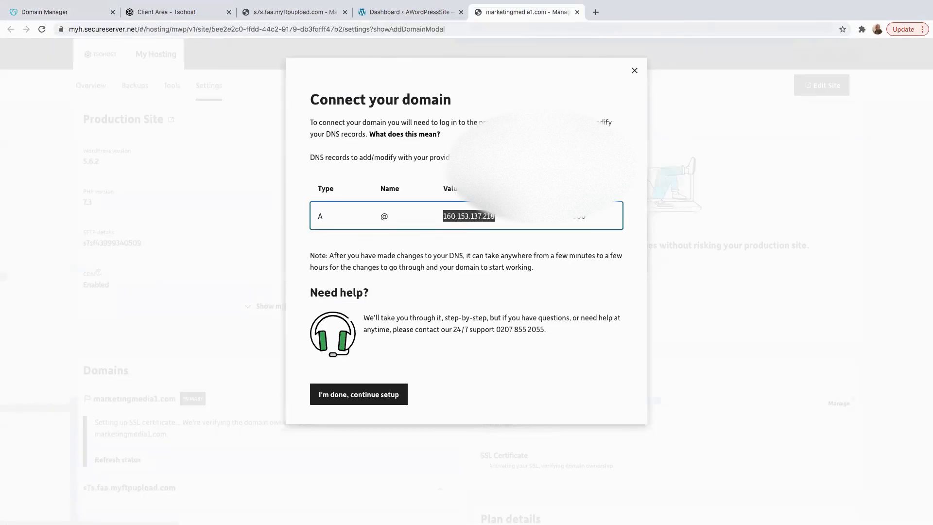
{"action": "left_click", "coordinate": [64, 12]}
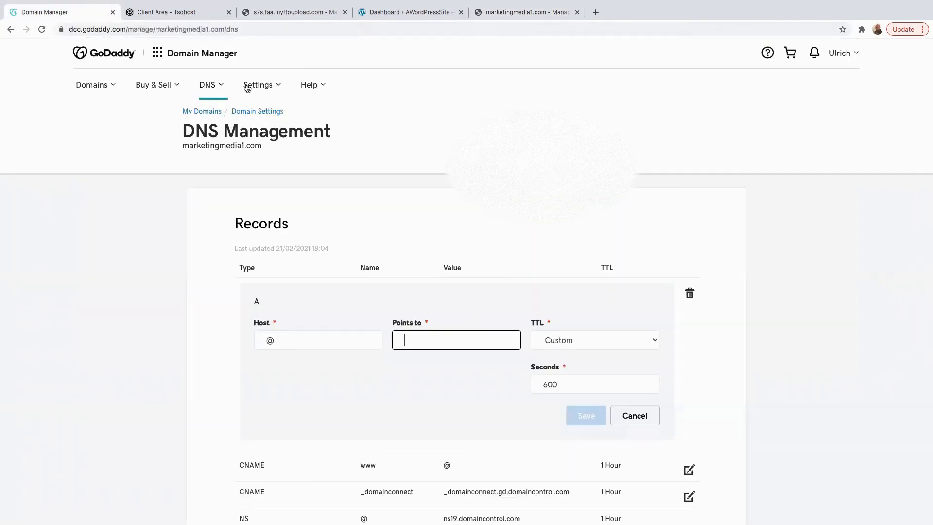
Step: Paste 160.153.137.218 into Points to and save the A record
{"action": "right_click", "coordinate": [410, 340]}
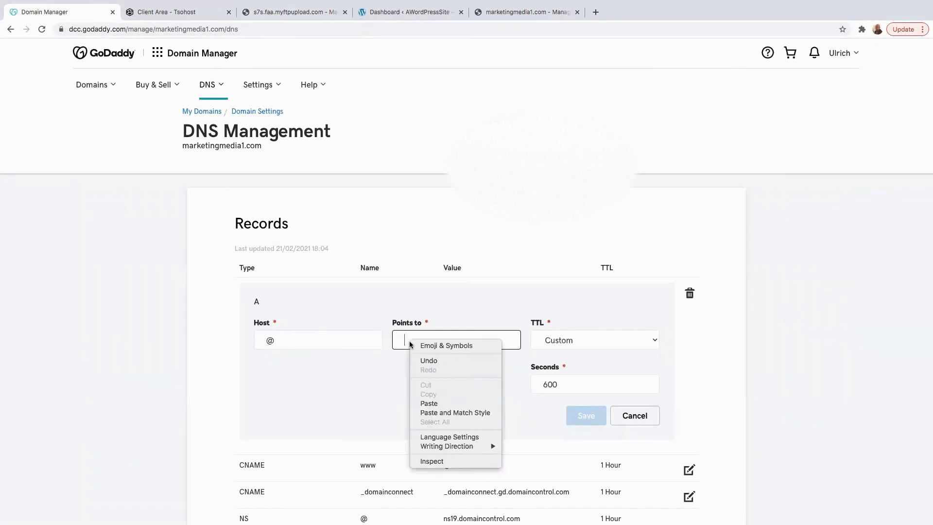
{"action": "left_click", "coordinate": [435, 404]}
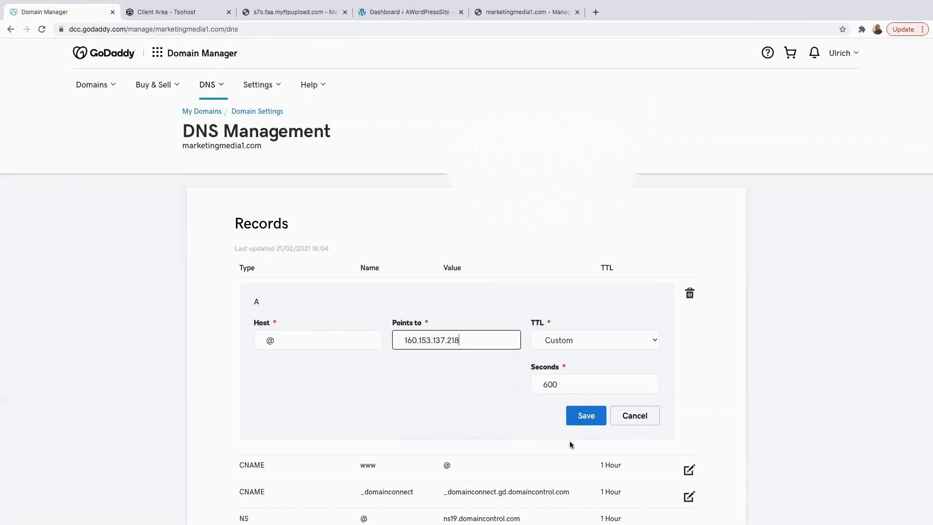
{"action": "left_click", "coordinate": [585, 418]}
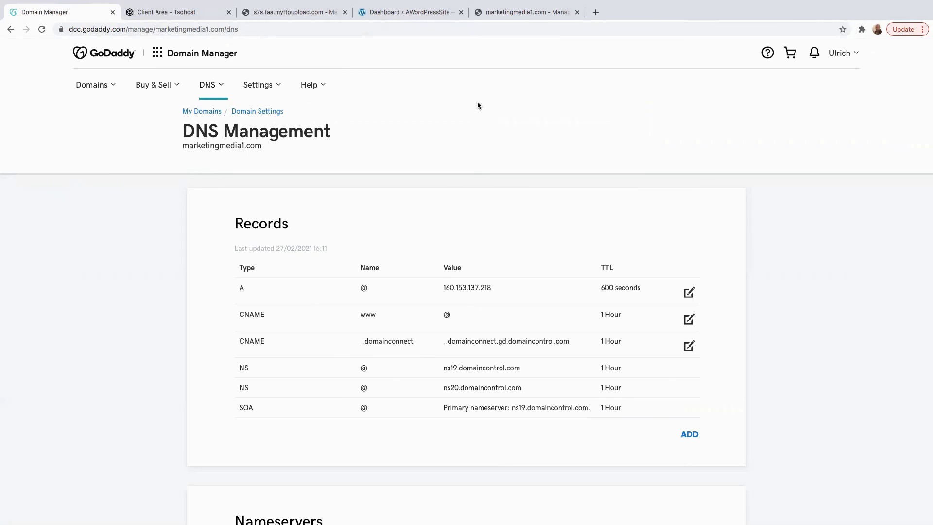
{"action": "left_click", "coordinate": [559, 15]}
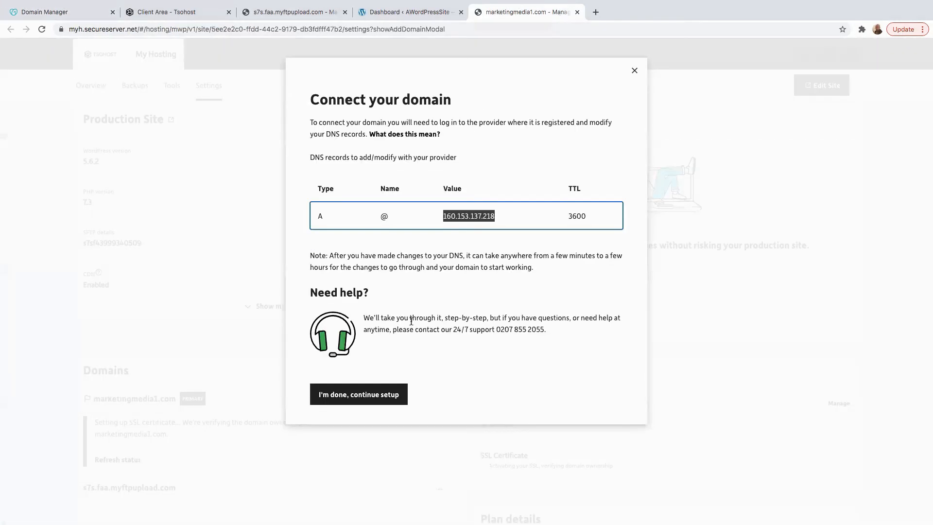
Step: Confirm the domain connection with "I'm done, continue setup"
{"action": "left_click", "coordinate": [348, 390]}
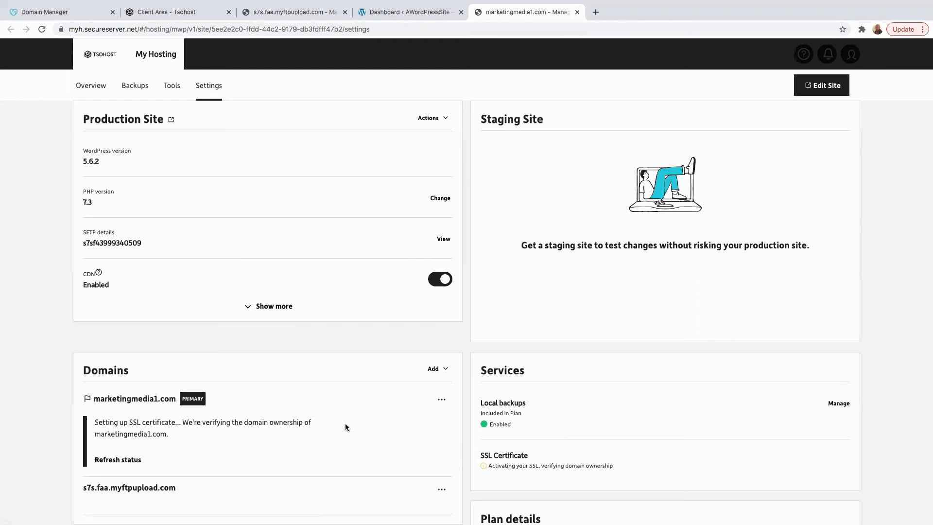
Step: Refresh the domain's SSL verification status and reload the site settings page
{"action": "scroll", "coordinate": [346, 428], "scroll_direction": "down", "scroll_amount": 2}
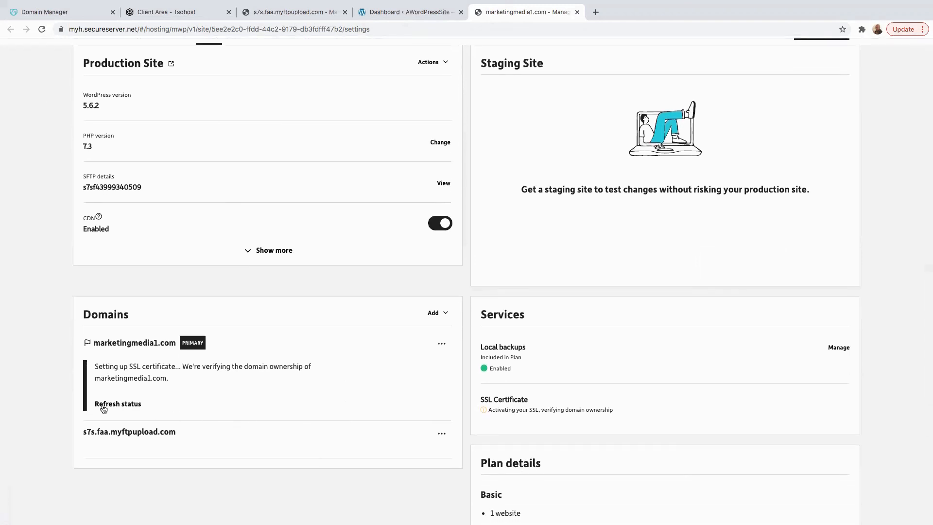
{"action": "scroll", "coordinate": [117, 410], "scroll_direction": "down", "scroll_amount": 1}
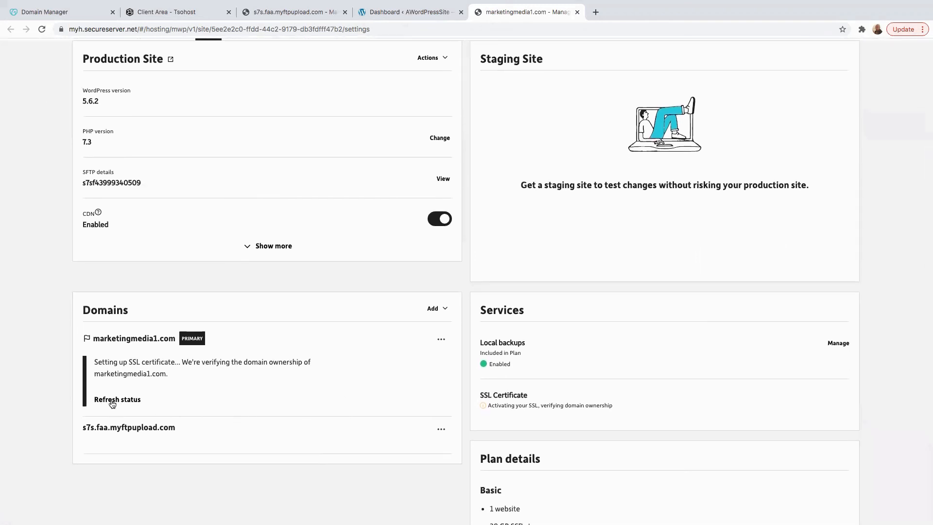
{"action": "left_click", "coordinate": [113, 402]}
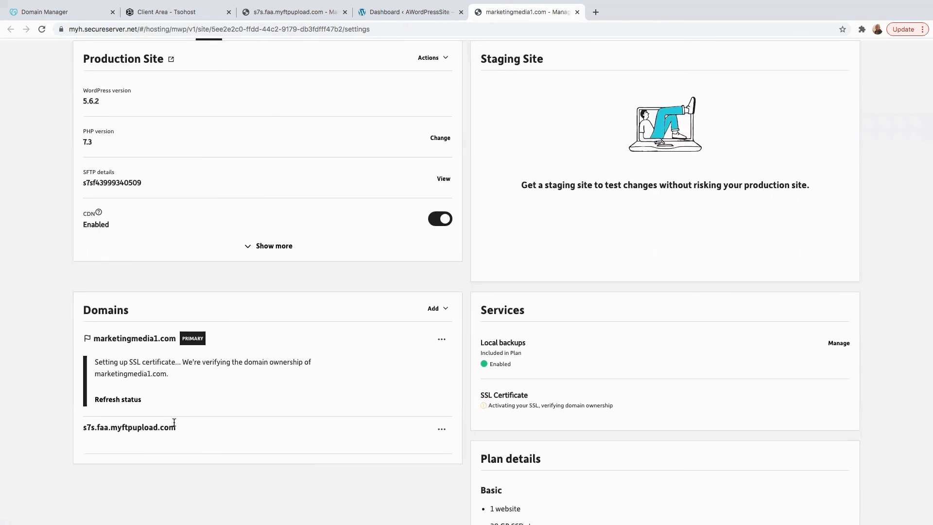
{"action": "mouse_move", "coordinate": [854, 5]}
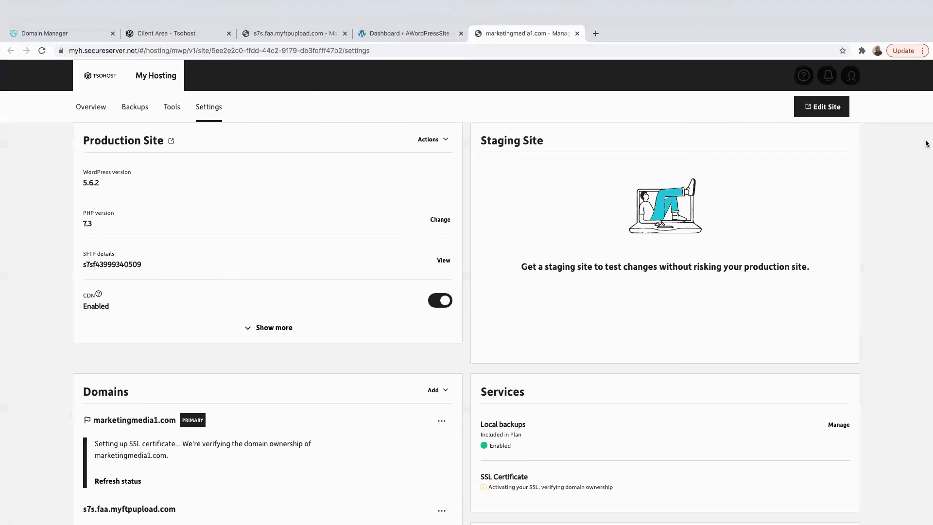
{"action": "right_click", "coordinate": [892, 225]}
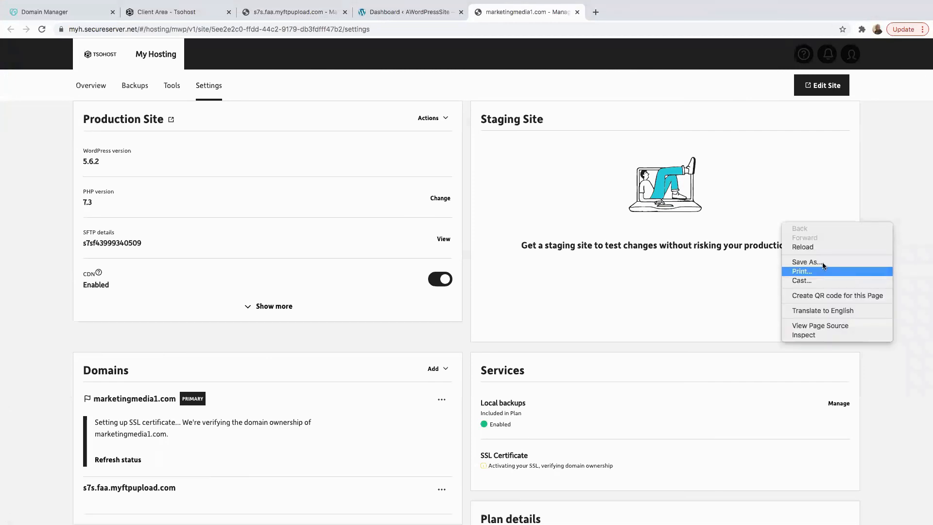
{"action": "left_click", "coordinate": [835, 247]}
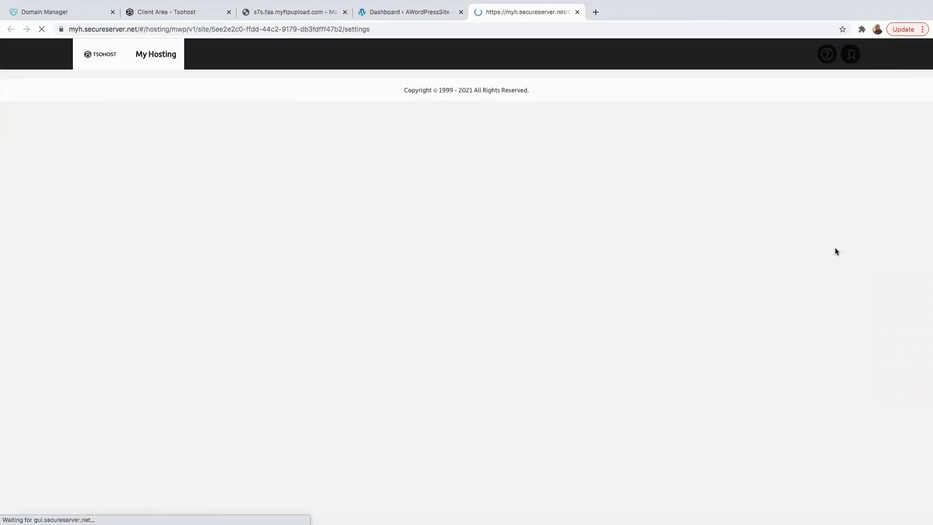
Step: Recheck the SSL status, then open the site's WordPress dashboard via Edit Site
{"action": "scroll", "coordinate": [252, 313], "scroll_direction": "down", "scroll_amount": 2}
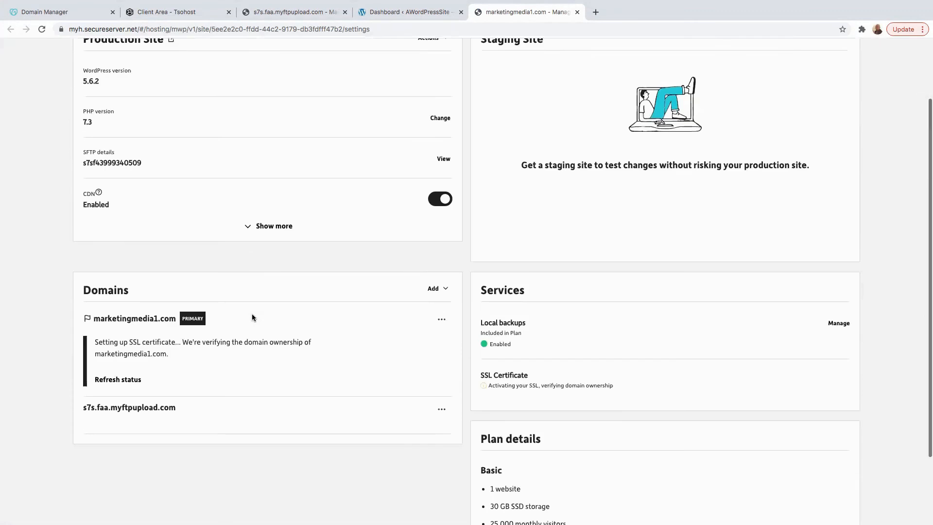
{"action": "left_click", "coordinate": [118, 362]}
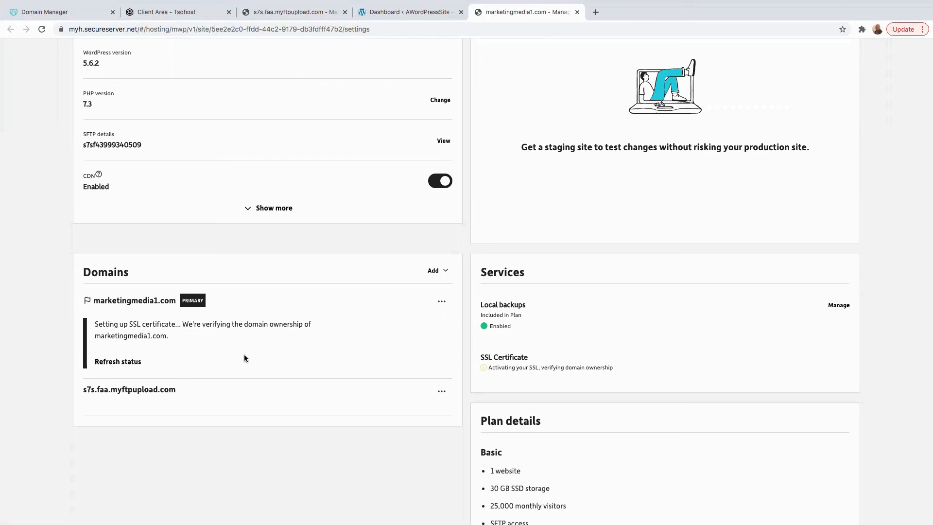
{"action": "scroll", "coordinate": [253, 353], "scroll_direction": "up", "scroll_amount": 2}
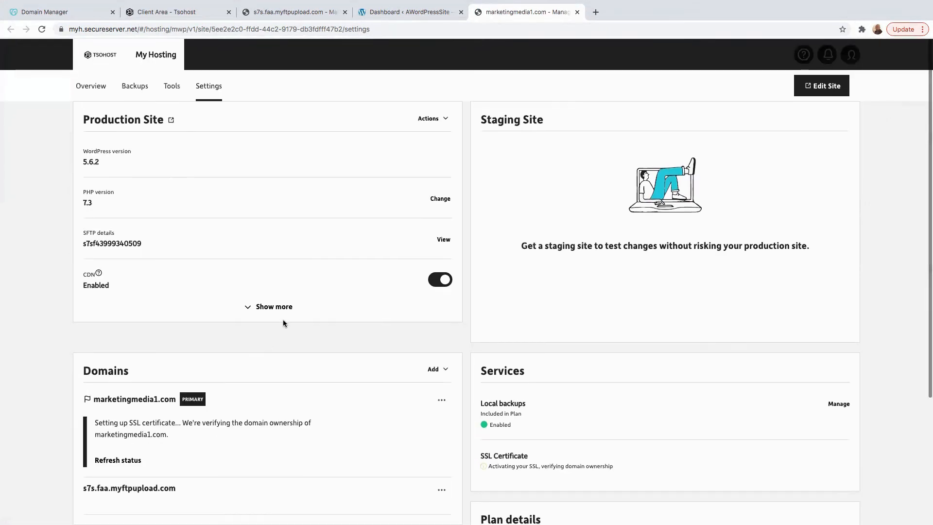
{"action": "left_click", "coordinate": [821, 86]}
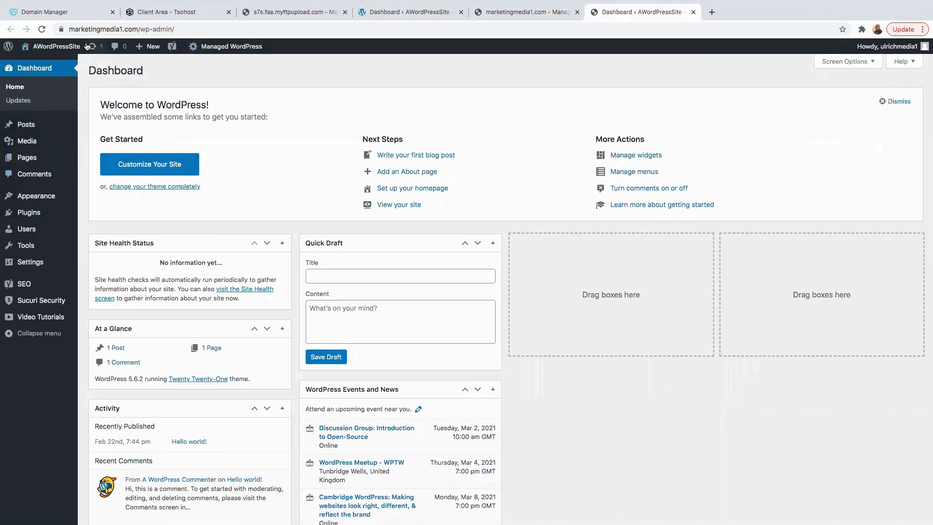
Step: Verify the dashboard URL reads marketingmedia1.com/wp-admin, then switch to the tsoHost Client Area tab
{"action": "left_click", "coordinate": [171, 30]}
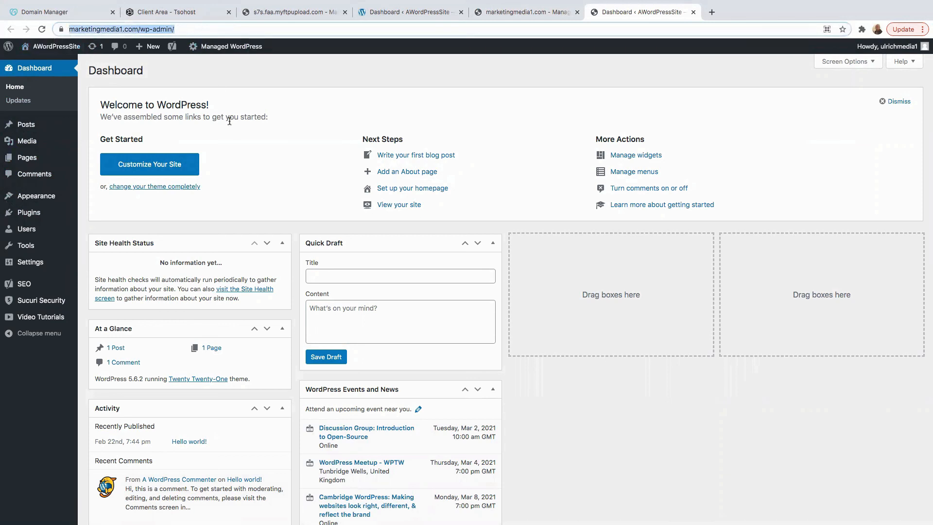
{"action": "left_click", "coordinate": [298, 79]}
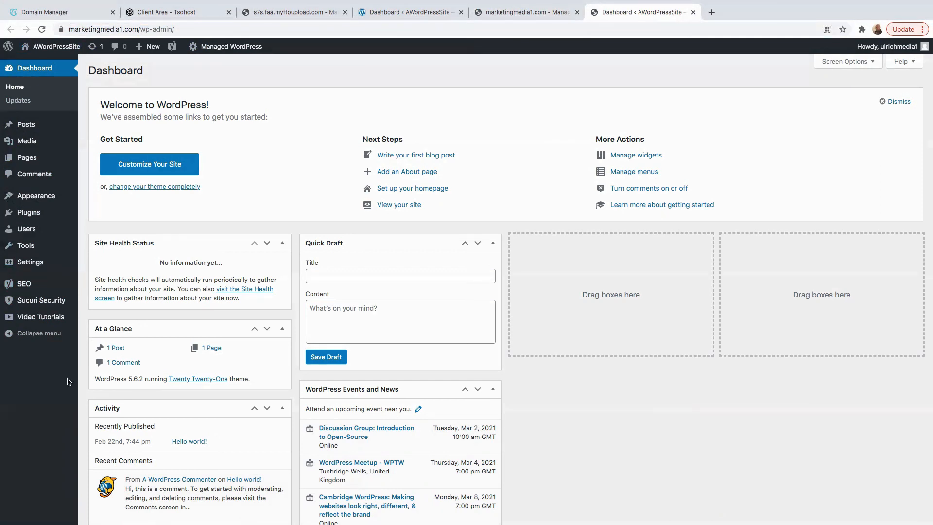
{"action": "left_click", "coordinate": [162, 14]}
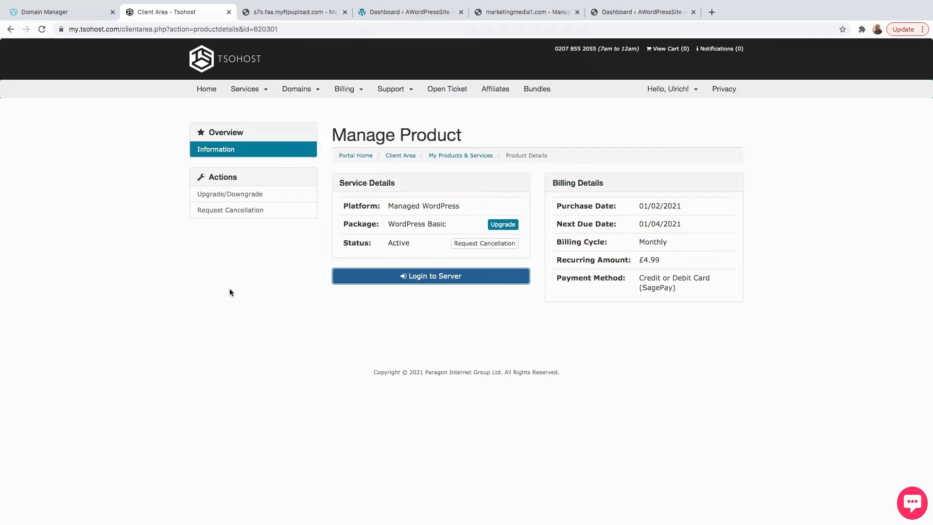